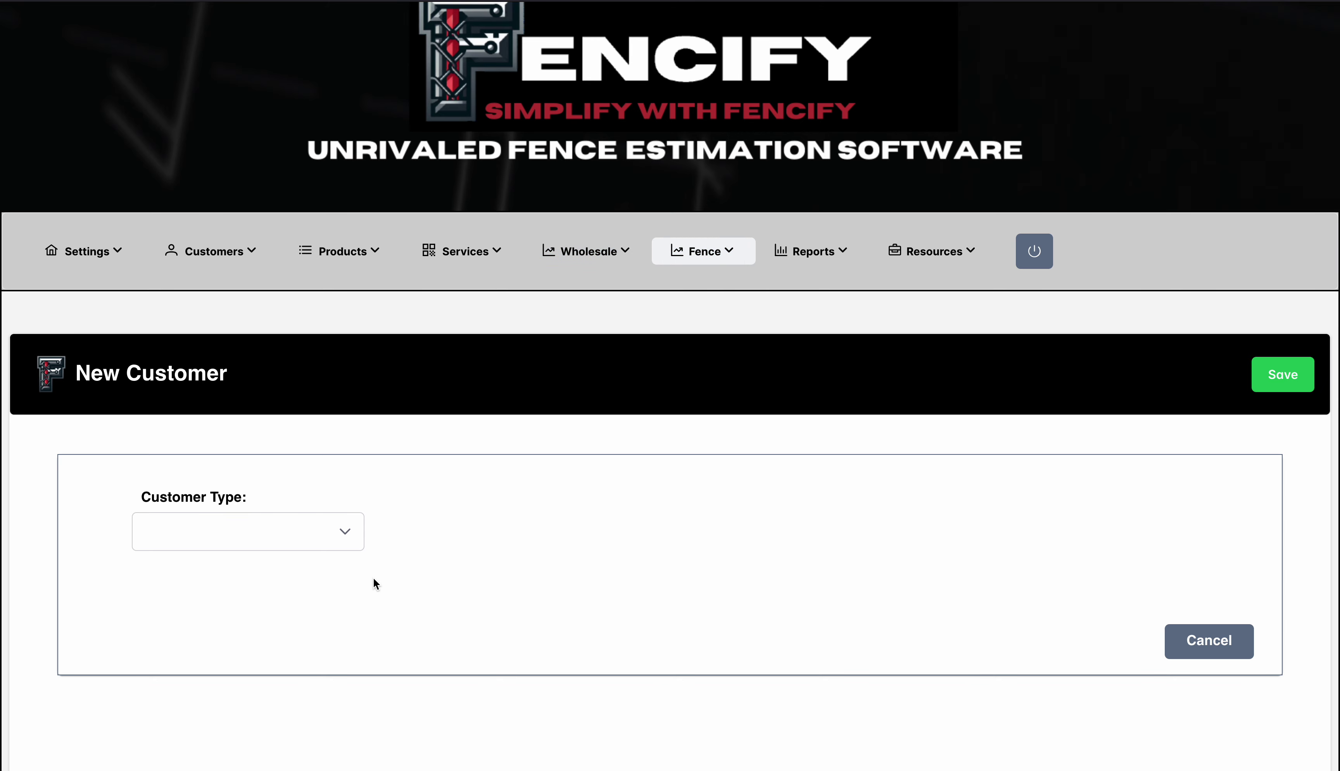
Review the customer type options and set the new customer's type to wholesale-contractor.
{"action": "left_click", "coordinate": [333, 543]}
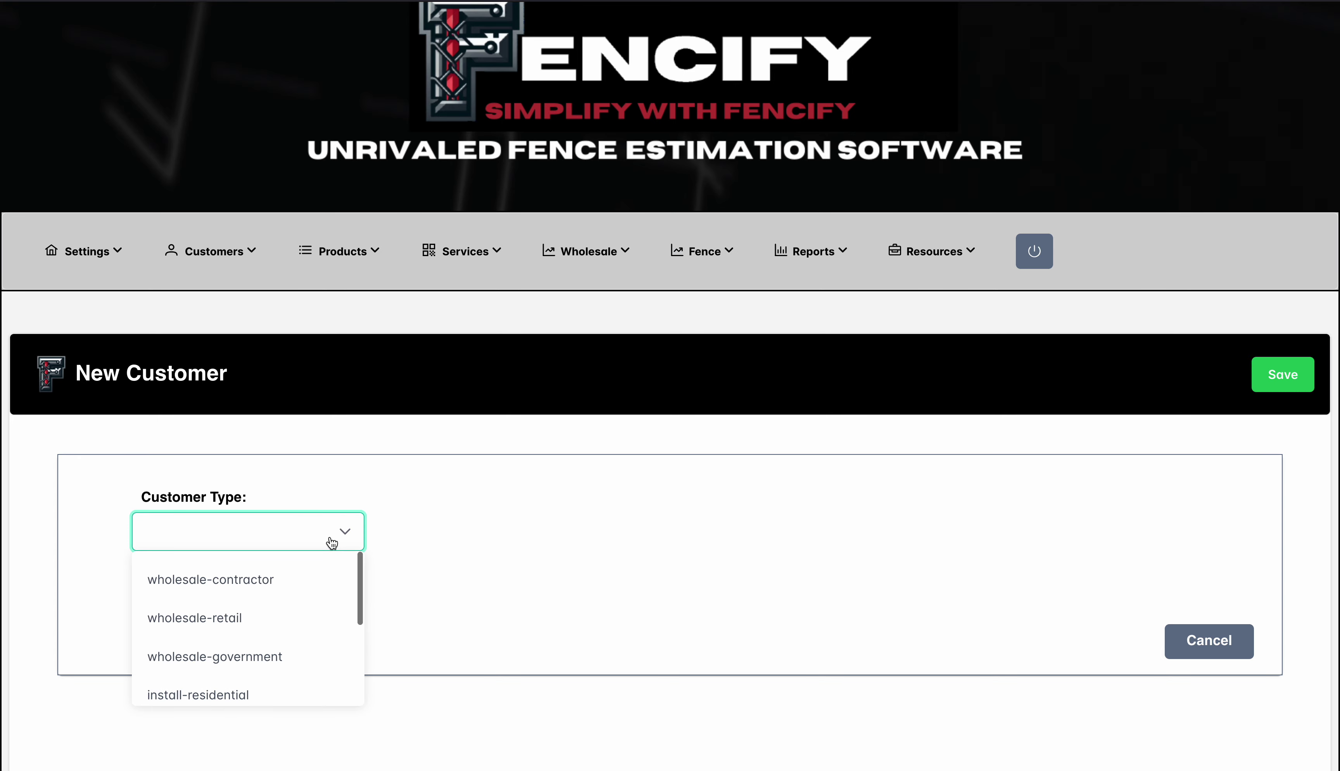
{"action": "scroll", "coordinate": [303, 629], "scroll_direction": "down", "scroll_amount": 1}
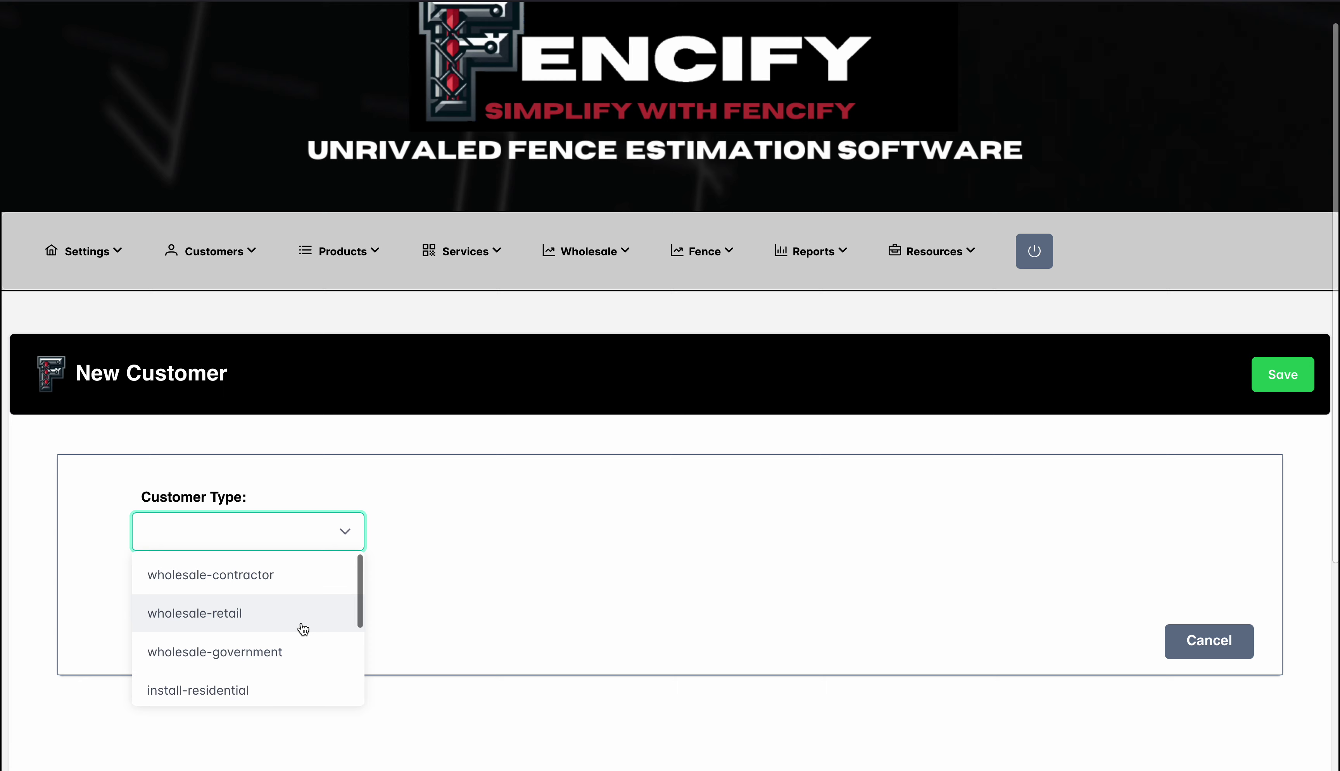
{"action": "scroll", "coordinate": [303, 630], "scroll_direction": "down", "scroll_amount": 5}
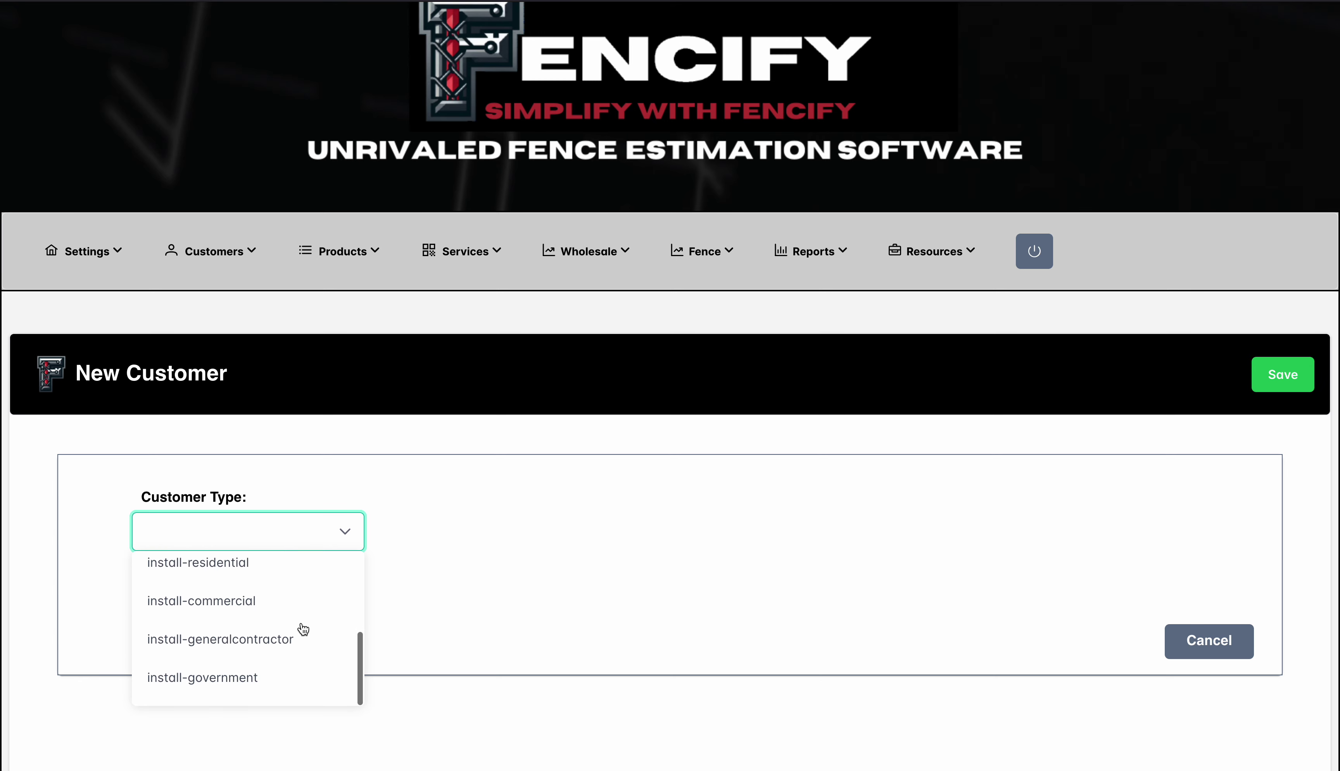
{"action": "scroll", "coordinate": [303, 629], "scroll_direction": "up", "scroll_amount": 5}
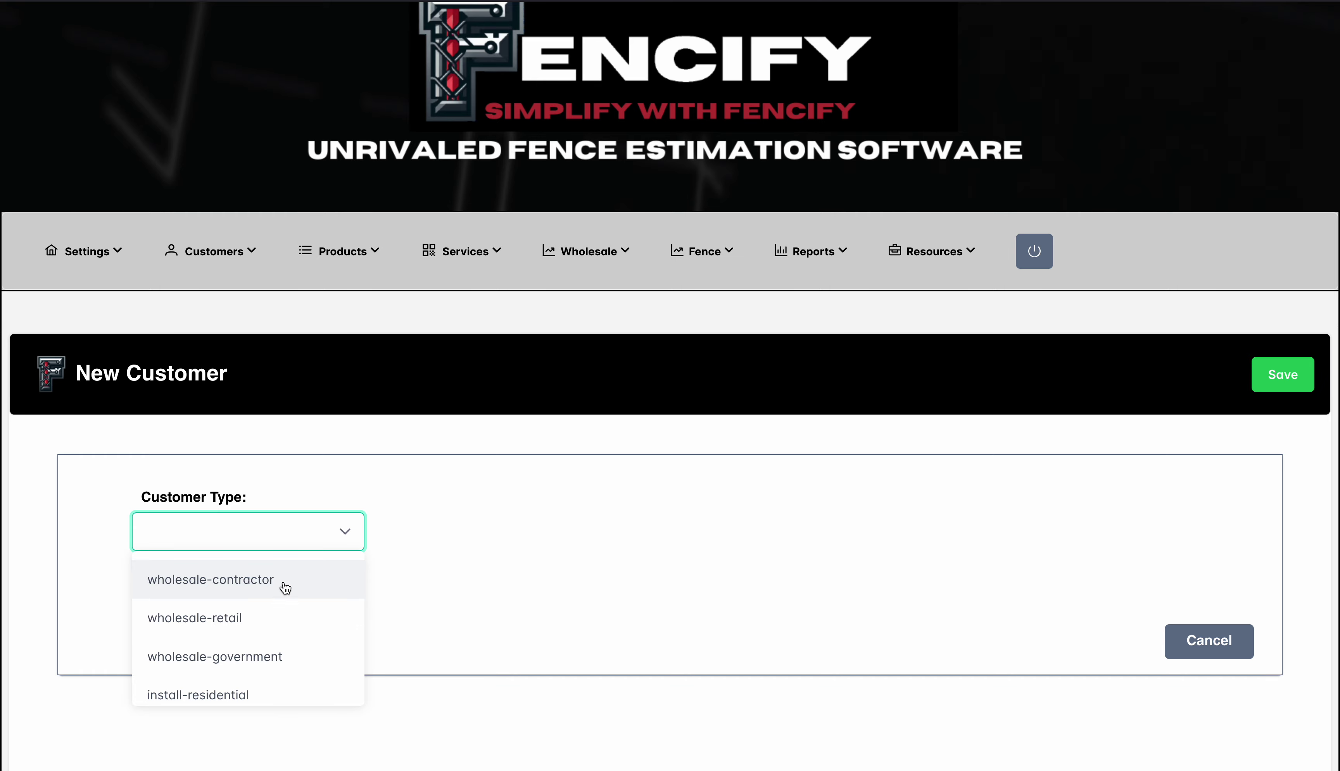
{"action": "left_click", "coordinate": [283, 590]}
{"action": "left_click", "coordinate": [496, 615]}
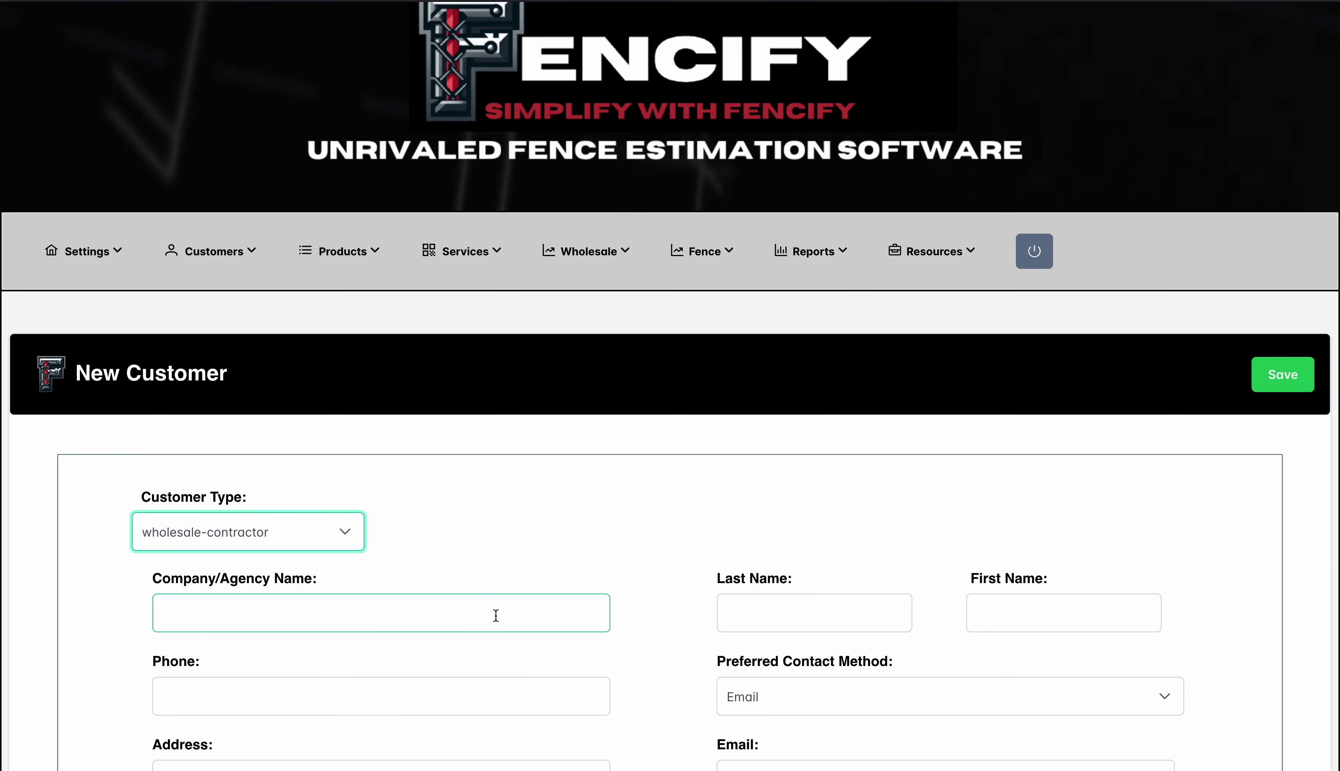
Examine the wholesale-contractor form's contact, address, pricing, payment and credit fields, including the available Source options.
{"action": "left_click", "coordinate": [538, 612]}
{"action": "scroll", "coordinate": [539, 611], "scroll_direction": "down", "scroll_amount": 2}
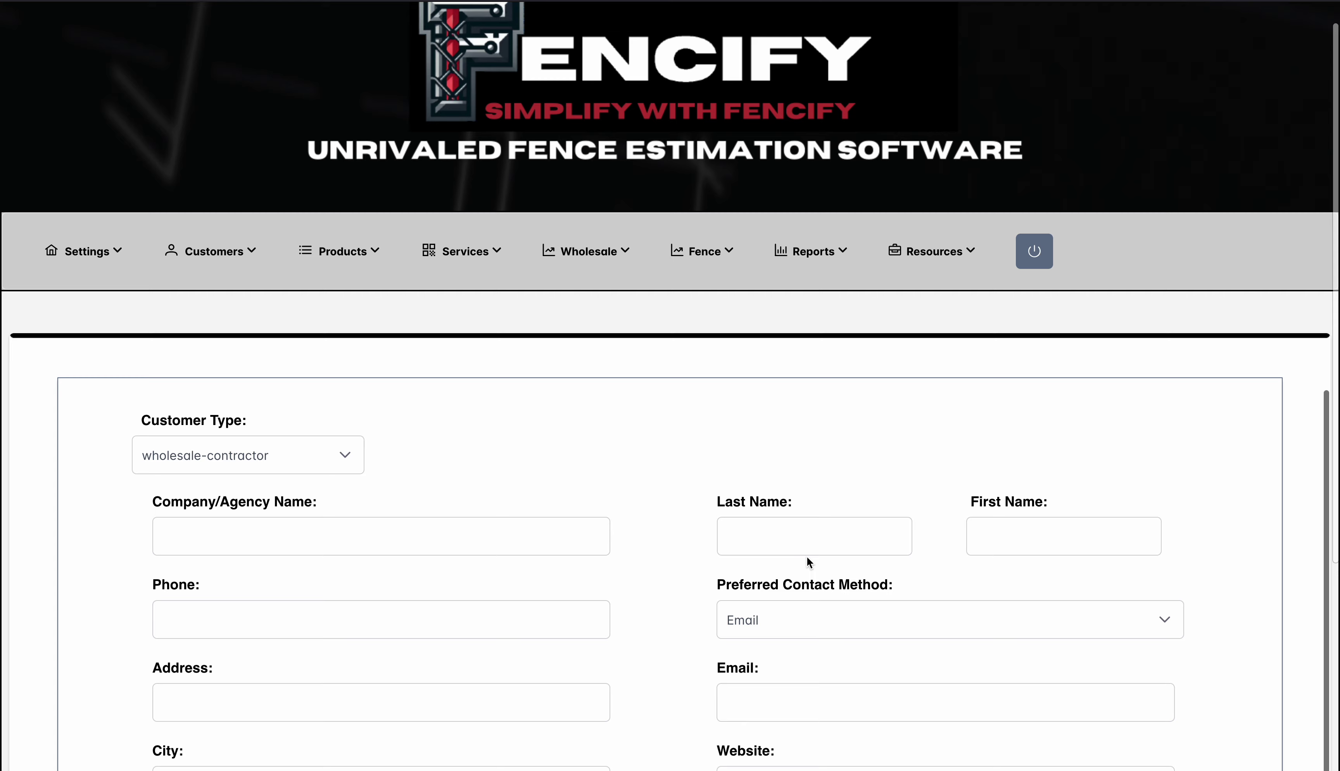
{"action": "scroll", "coordinate": [494, 633], "scroll_direction": "down", "scroll_amount": 5}
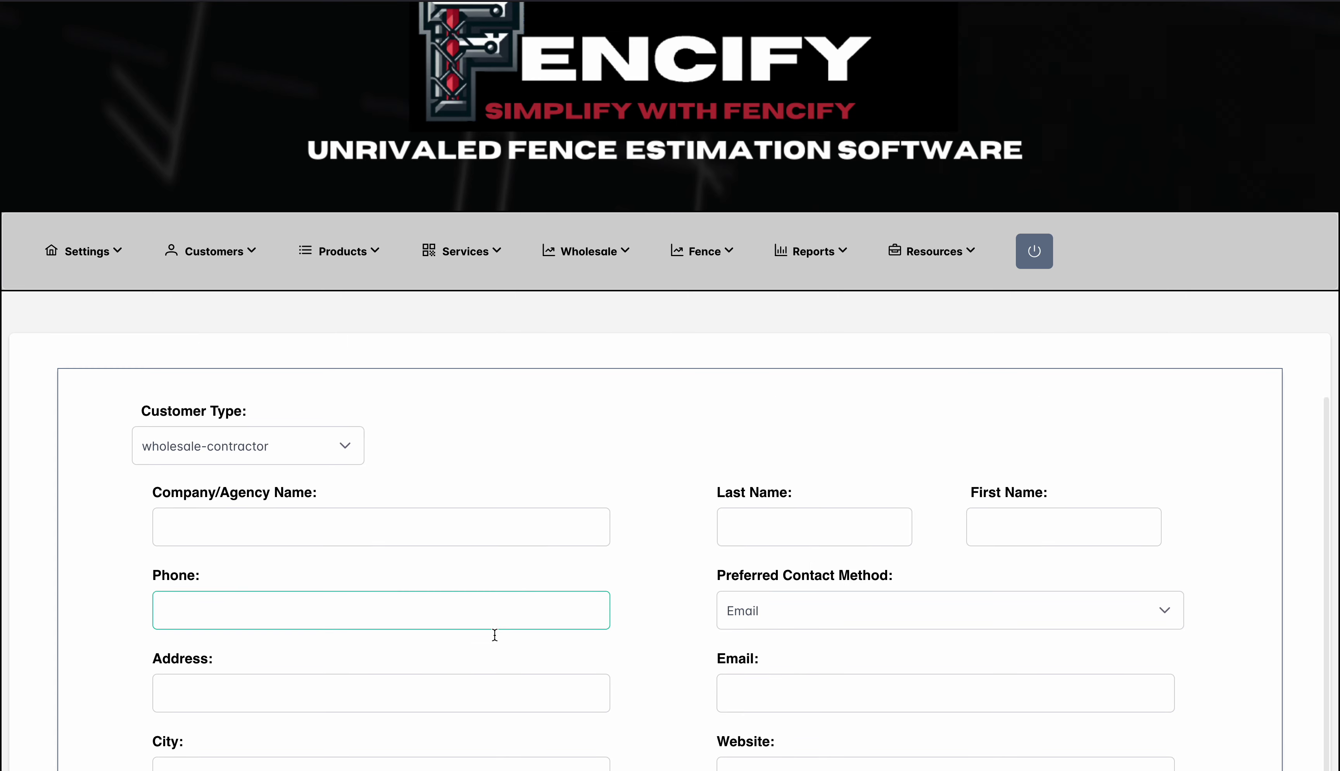
{"action": "scroll", "coordinate": [651, 561], "scroll_direction": "down", "scroll_amount": 2}
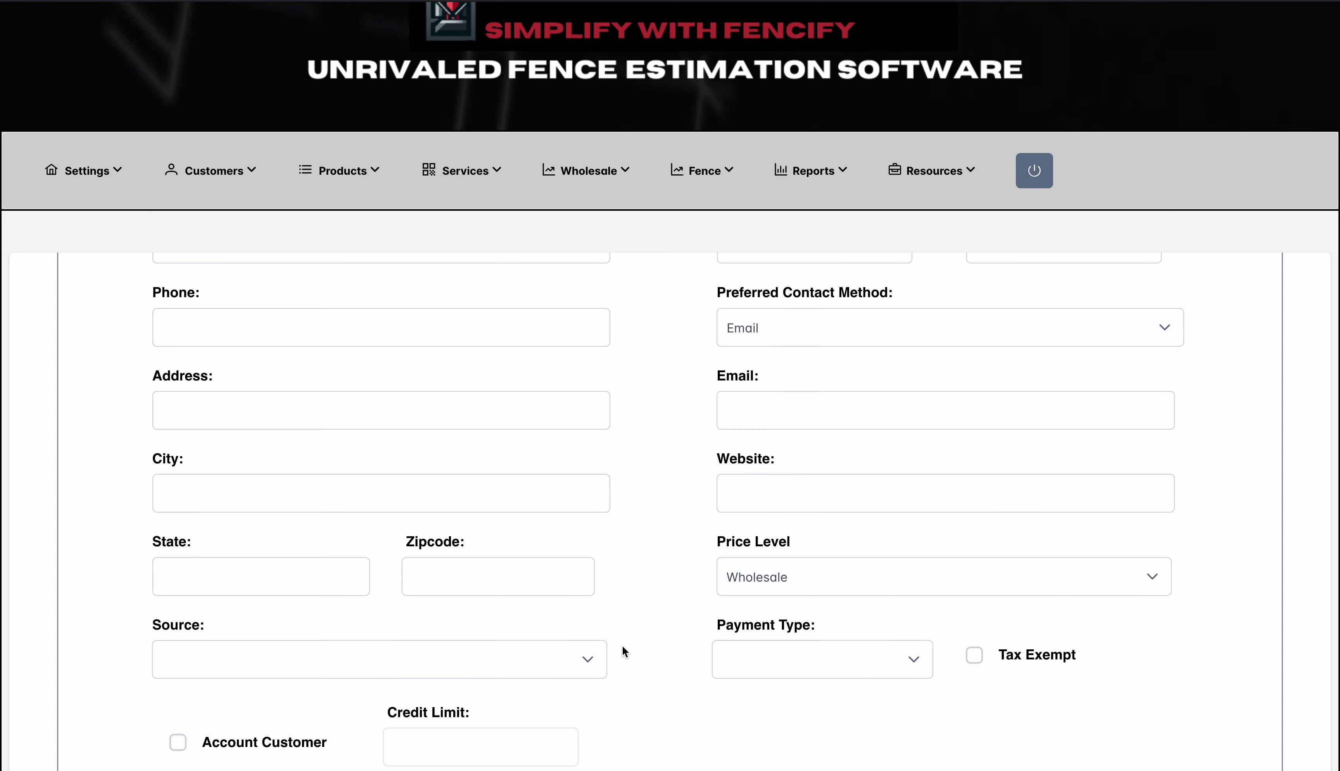
{"action": "scroll", "coordinate": [583, 622], "scroll_direction": "down", "scroll_amount": 2}
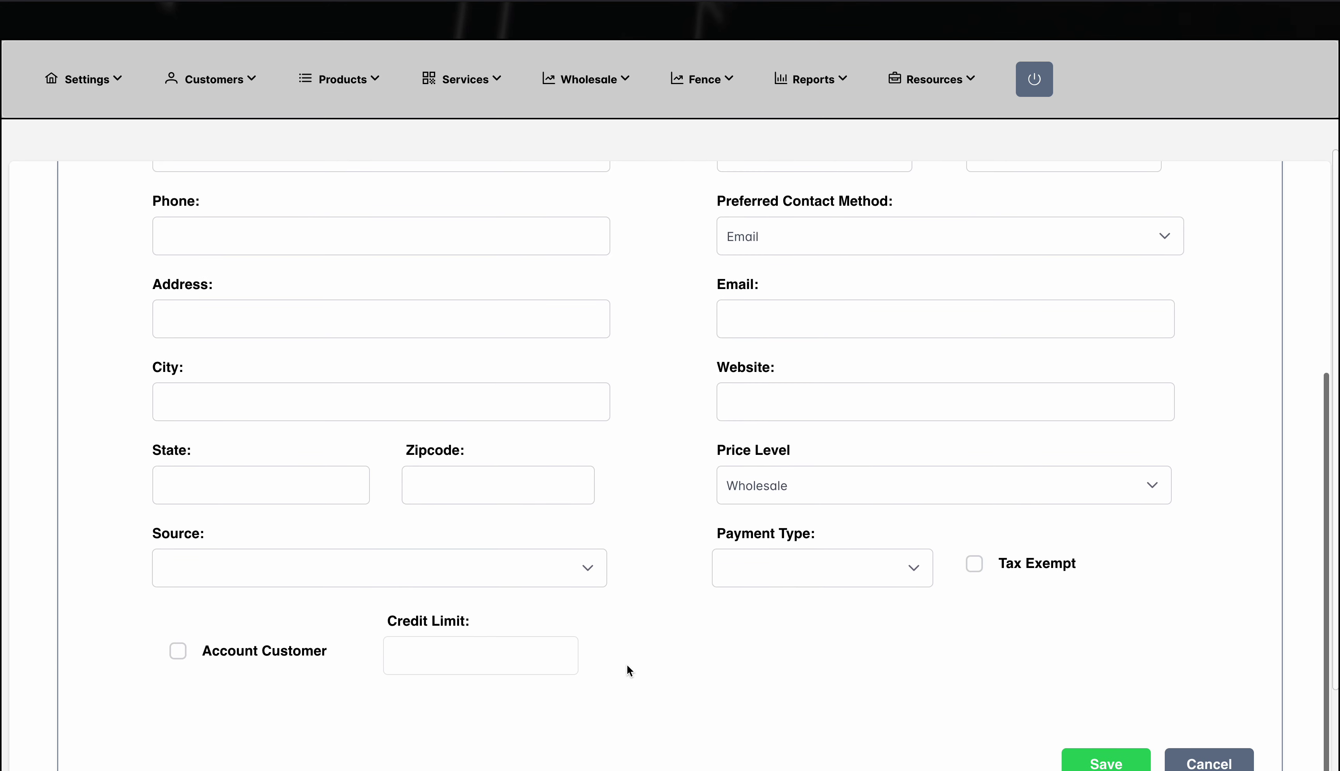
{"action": "left_click", "coordinate": [522, 582]}
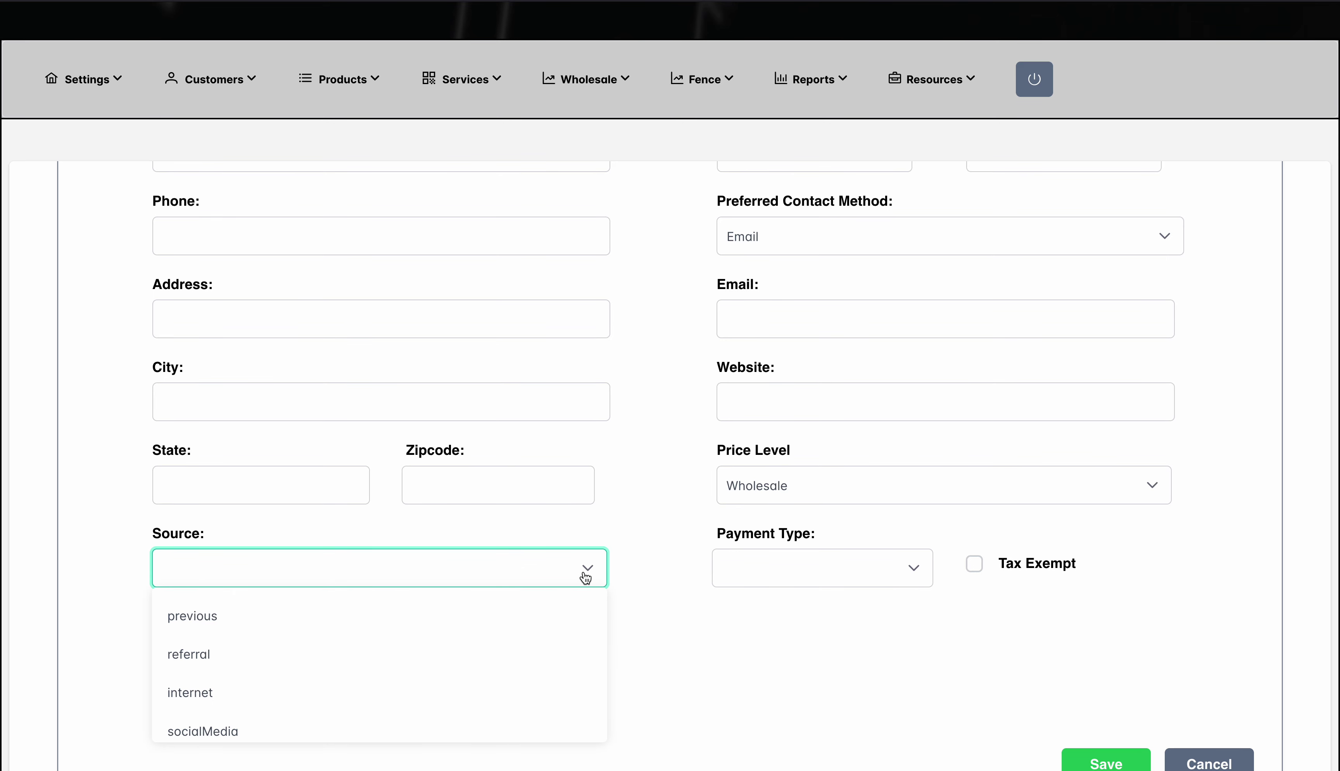
{"action": "left_click", "coordinate": [640, 566]}
{"action": "left_click", "coordinate": [582, 559]}
{"action": "left_click", "coordinate": [642, 597]}
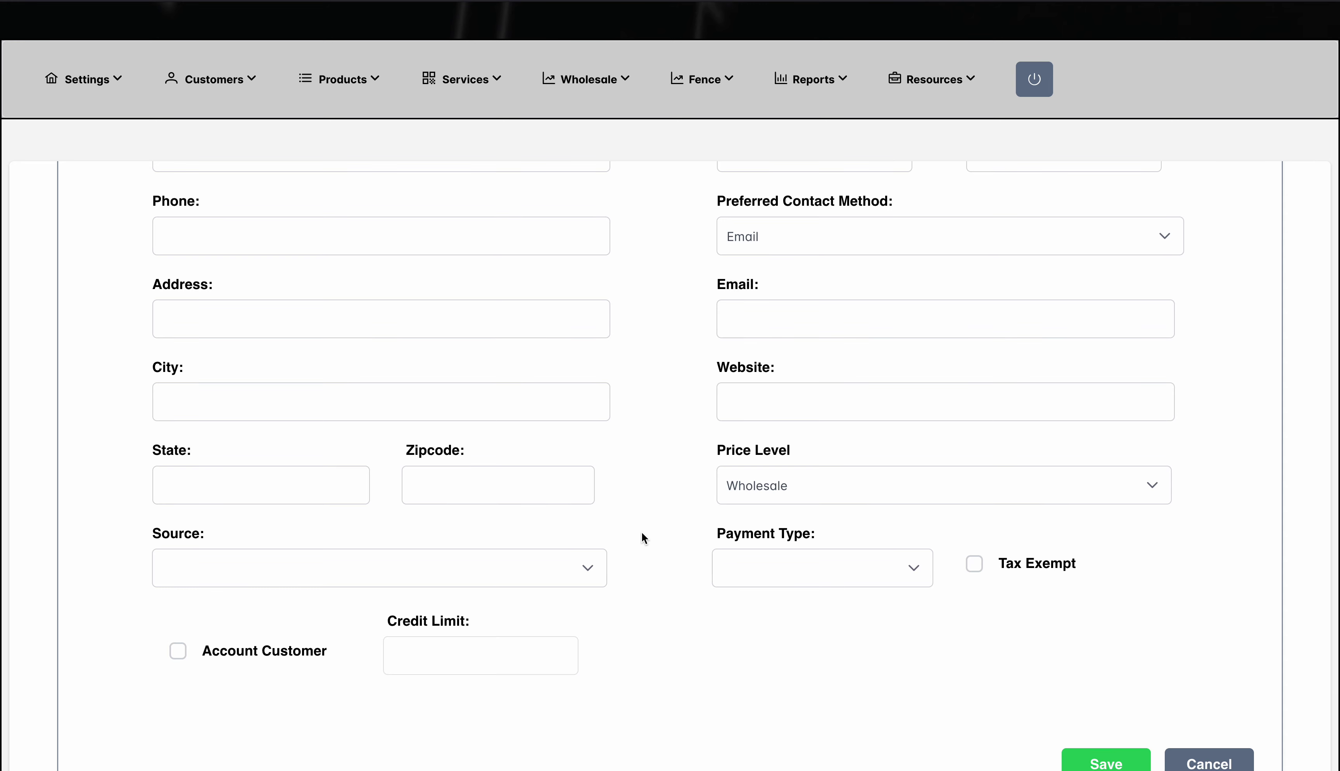
{"action": "scroll", "coordinate": [642, 533], "scroll_direction": "up", "scroll_amount": 3}
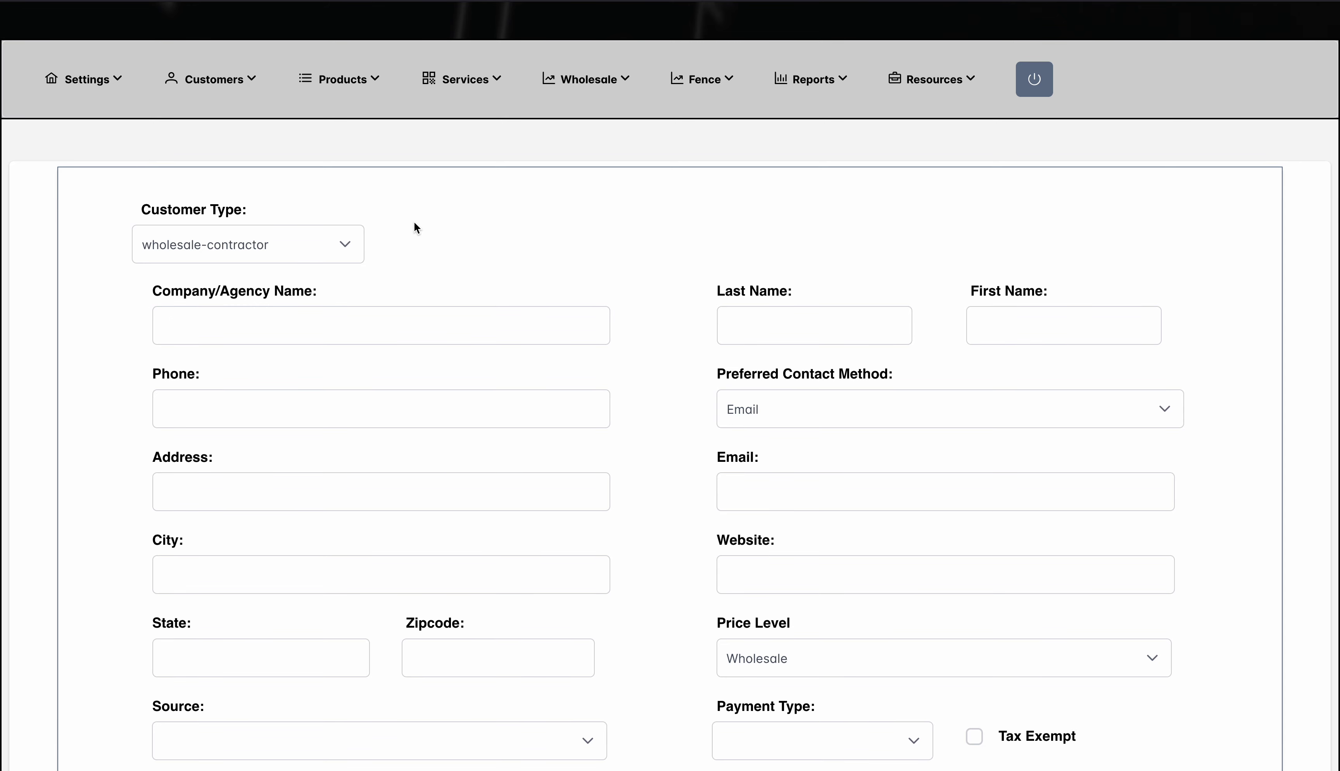
Change the new customer's type to install-residential, review its form fields and try to save the blank form.
{"action": "left_click", "coordinate": [319, 242]}
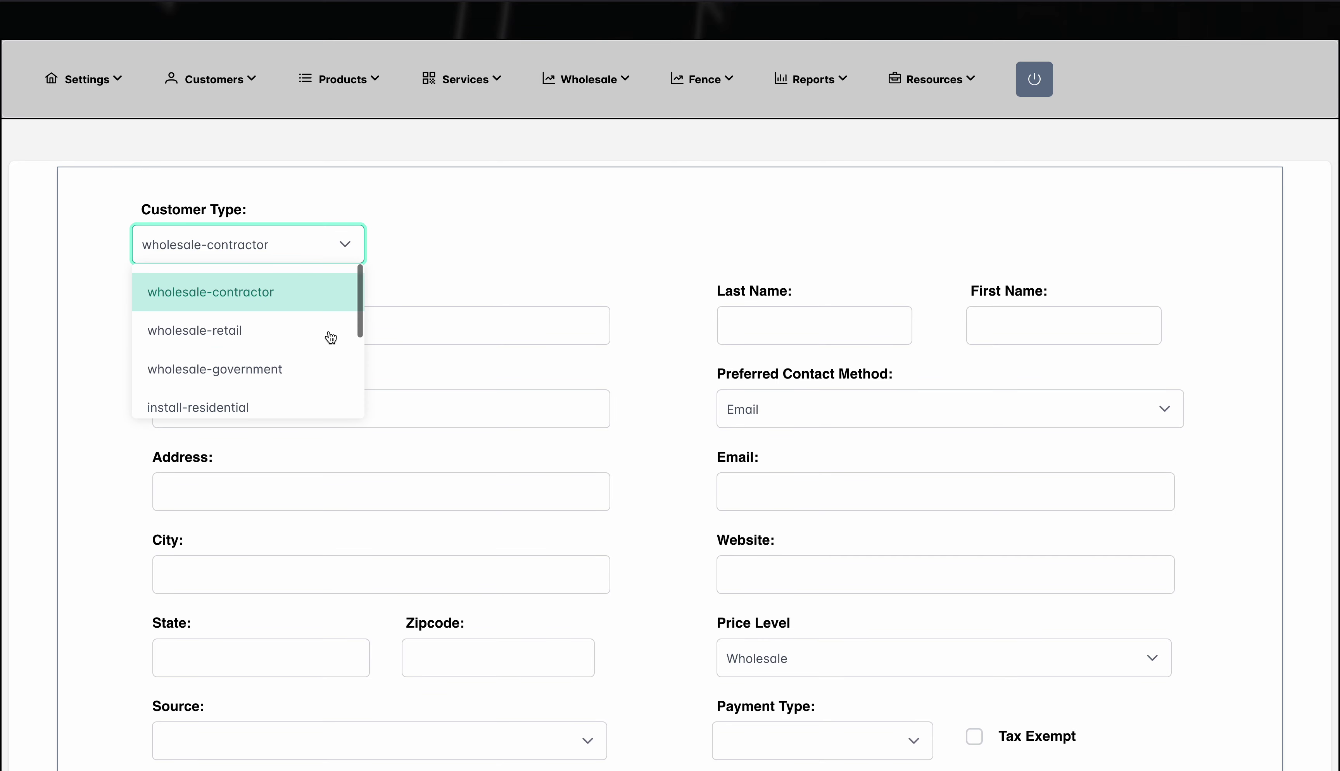
{"action": "scroll", "coordinate": [329, 355], "scroll_direction": "down", "scroll_amount": 1}
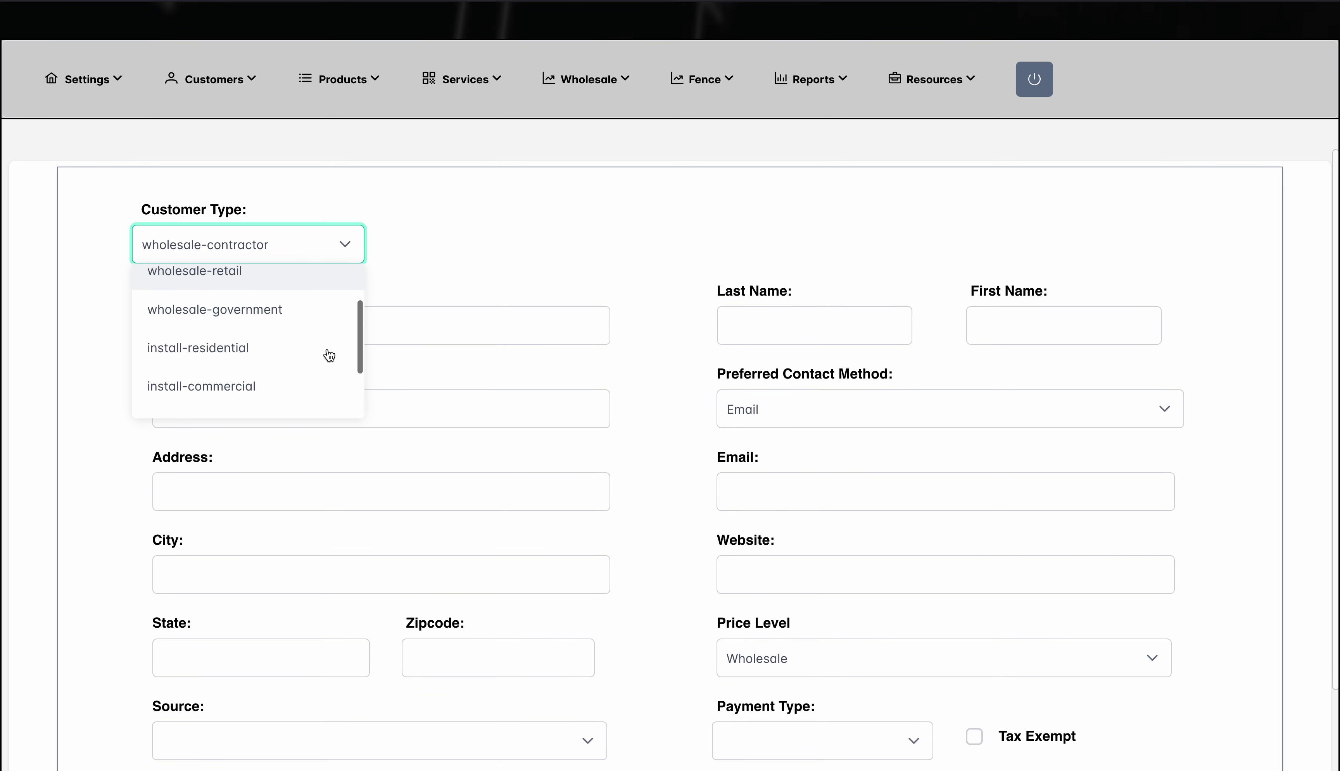
{"action": "left_click", "coordinate": [285, 354]}
{"action": "scroll", "coordinate": [624, 355], "scroll_direction": "down", "scroll_amount": 2}
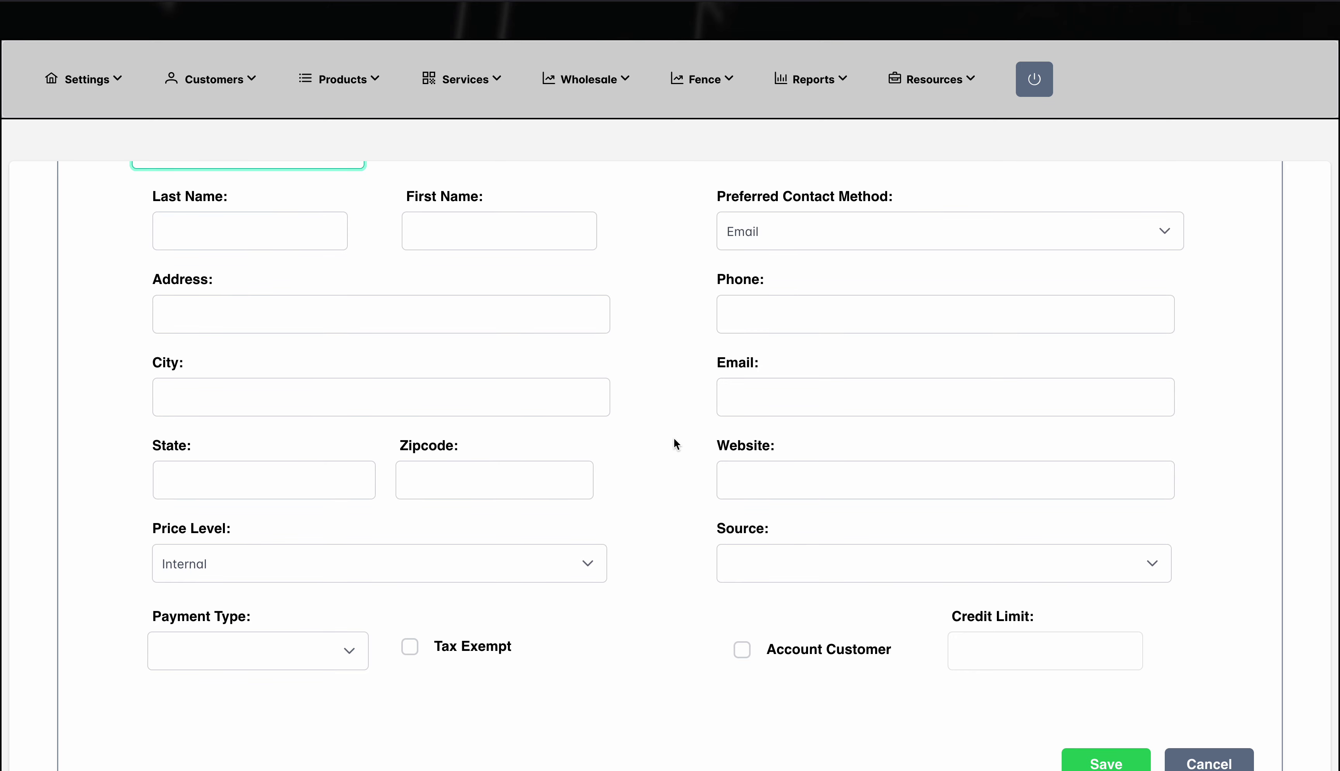
{"action": "scroll", "coordinate": [673, 438], "scroll_direction": "down", "scroll_amount": 2}
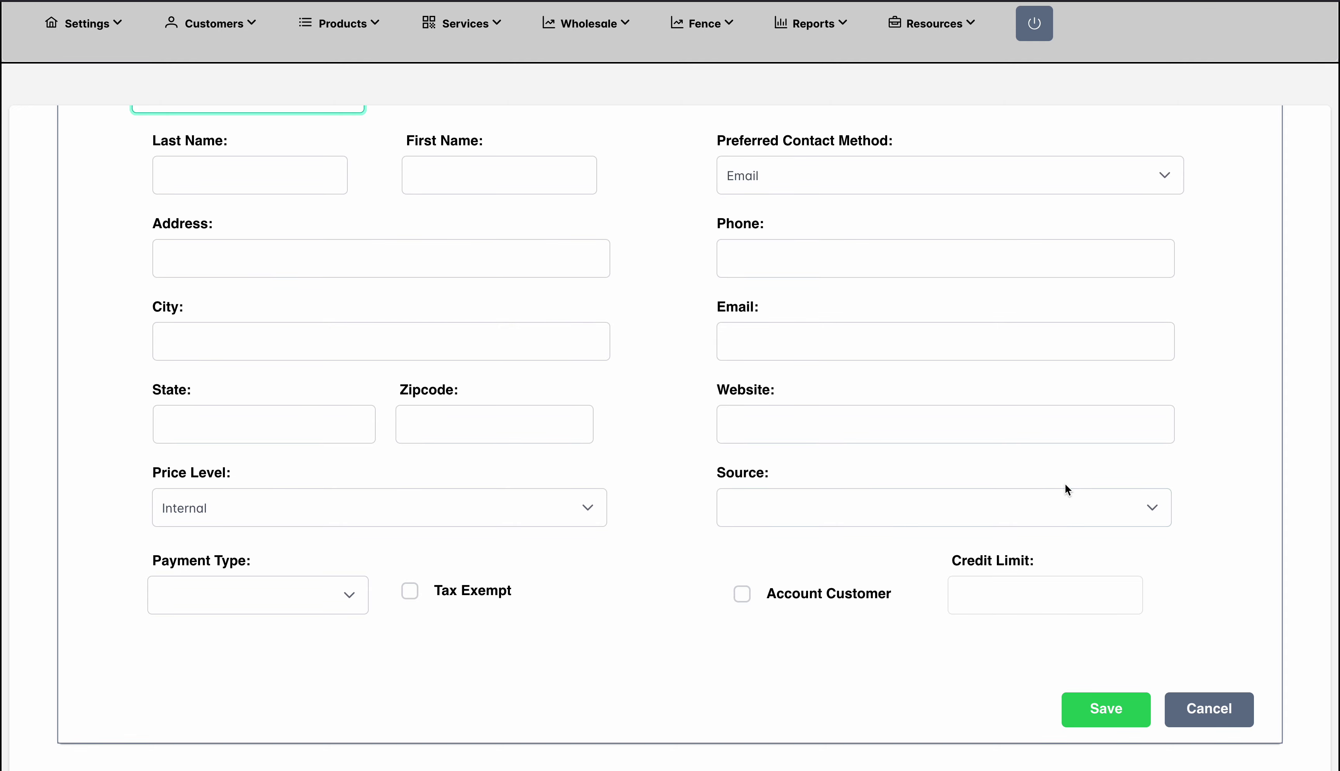
{"action": "left_click", "coordinate": [1111, 724]}
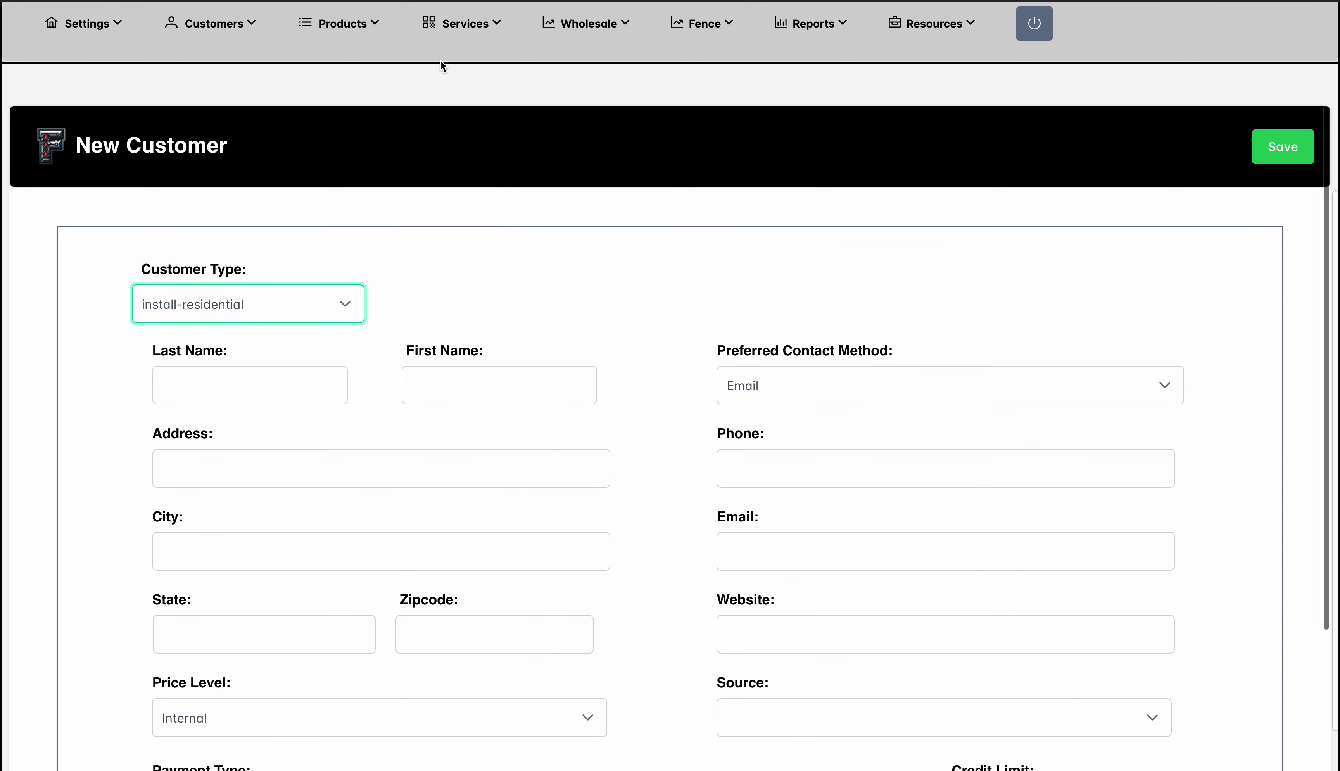
Open the customer list and look through its entries.
{"action": "left_click", "coordinate": [213, 24]}
{"action": "left_click", "coordinate": [203, 114]}
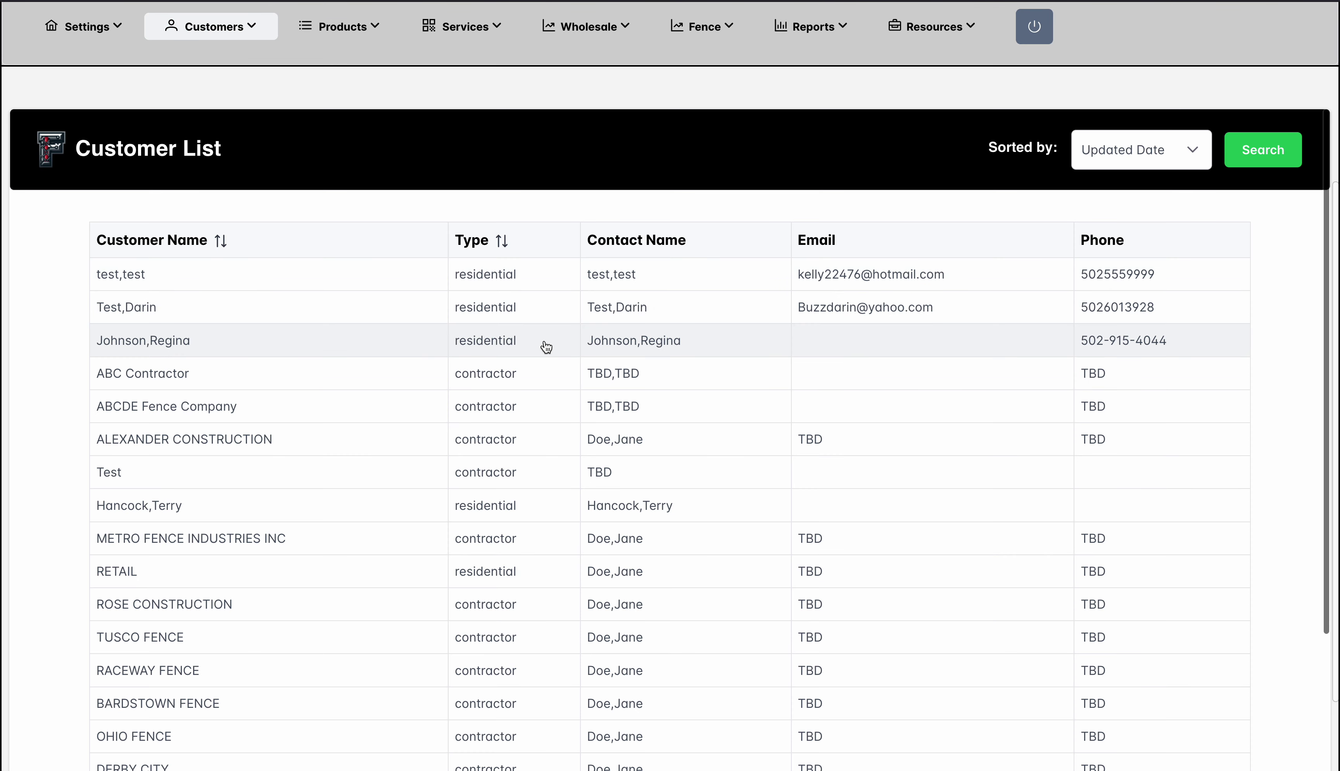
{"action": "scroll", "coordinate": [546, 347], "scroll_direction": "down", "scroll_amount": 6}
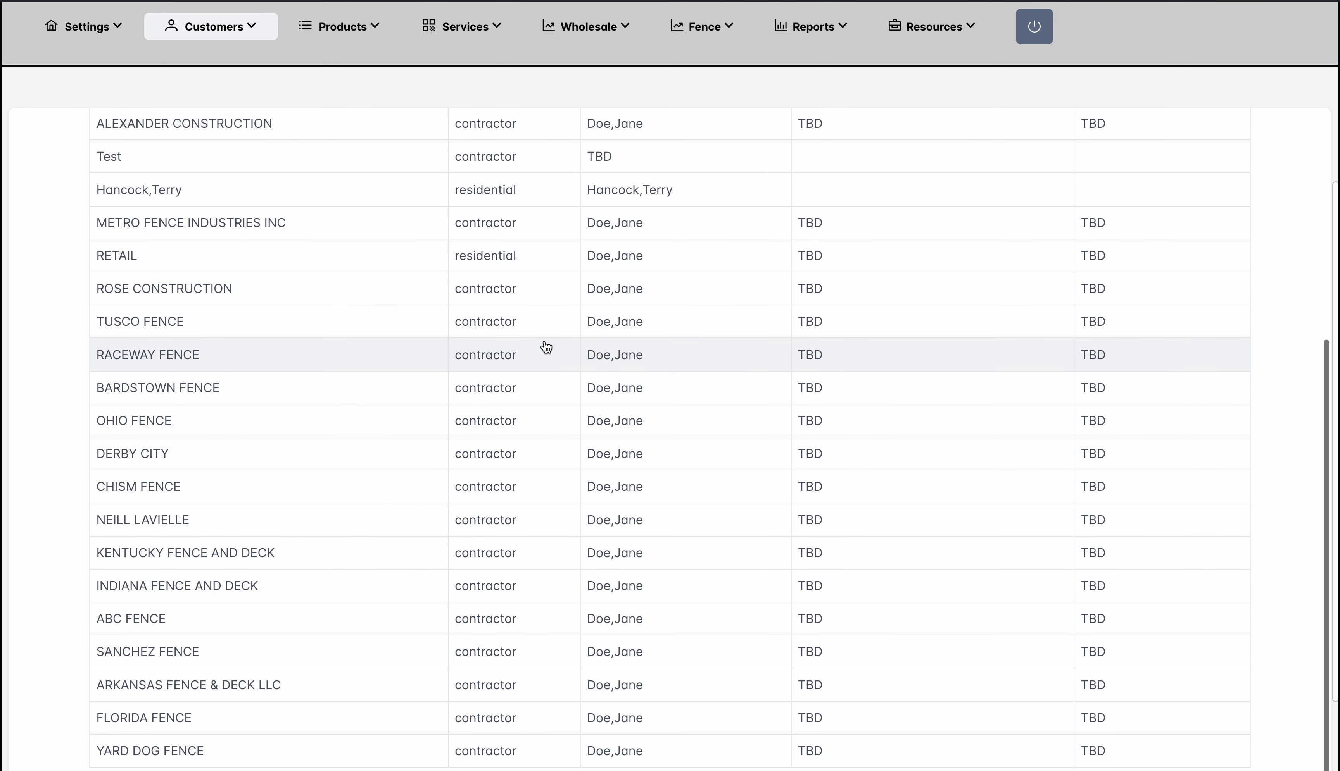
{"action": "scroll", "coordinate": [546, 347], "scroll_direction": "down", "scroll_amount": 2}
{"action": "scroll", "coordinate": [545, 347], "scroll_direction": "up", "scroll_amount": 6}
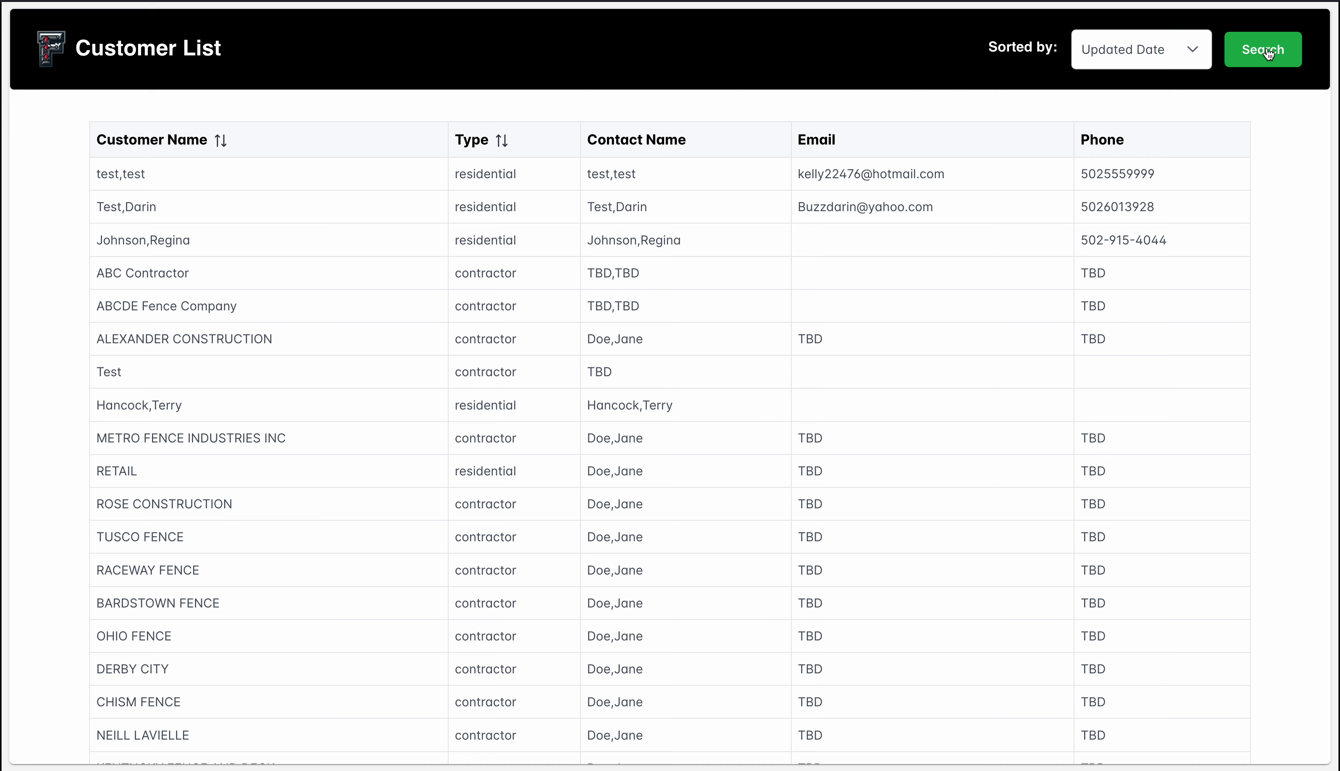
Sort the customer list by Sales Volume and finally by Customer Id, looking over the reordered entries.
{"action": "left_click", "coordinate": [1185, 58]}
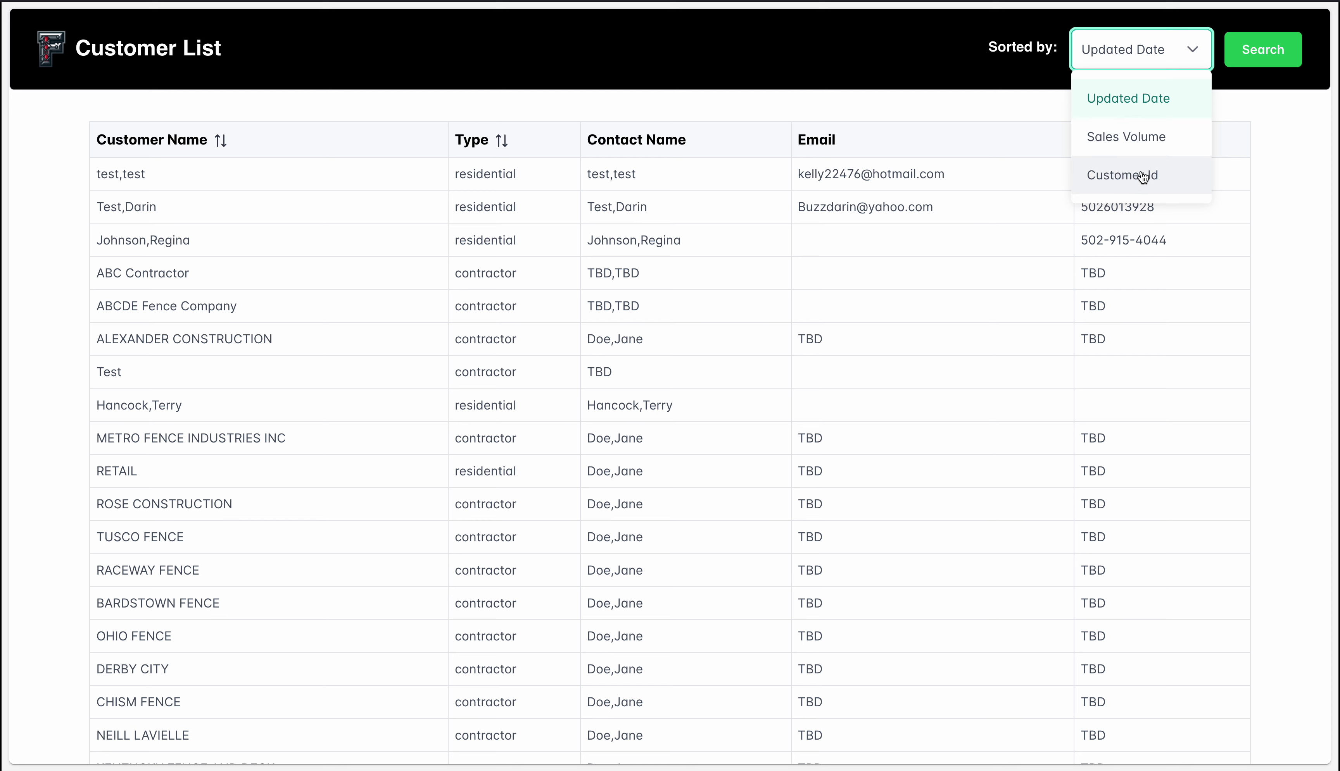
{"action": "left_click", "coordinate": [1129, 136]}
{"action": "left_click", "coordinate": [1157, 64]}
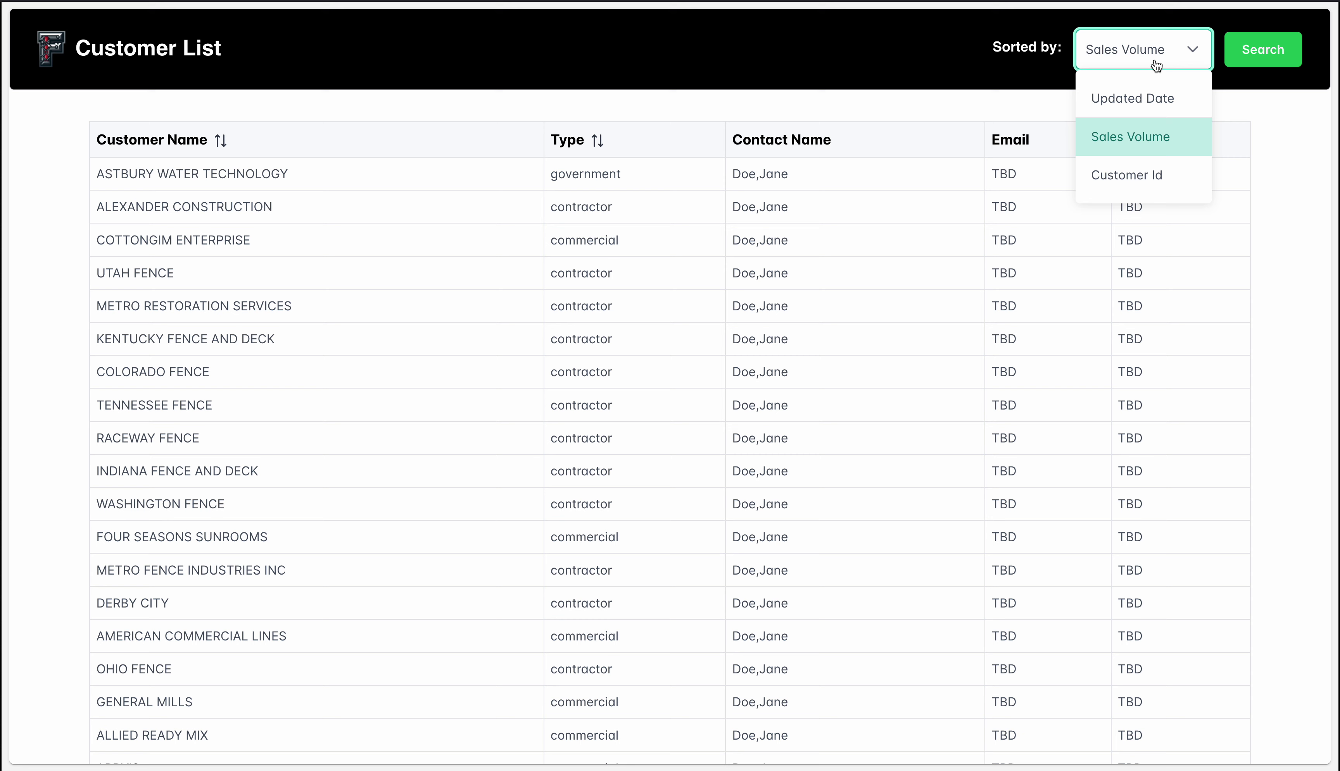
{"action": "left_click", "coordinate": [1159, 174]}
{"action": "scroll", "coordinate": [933, 237], "scroll_direction": "down", "scroll_amount": 2}
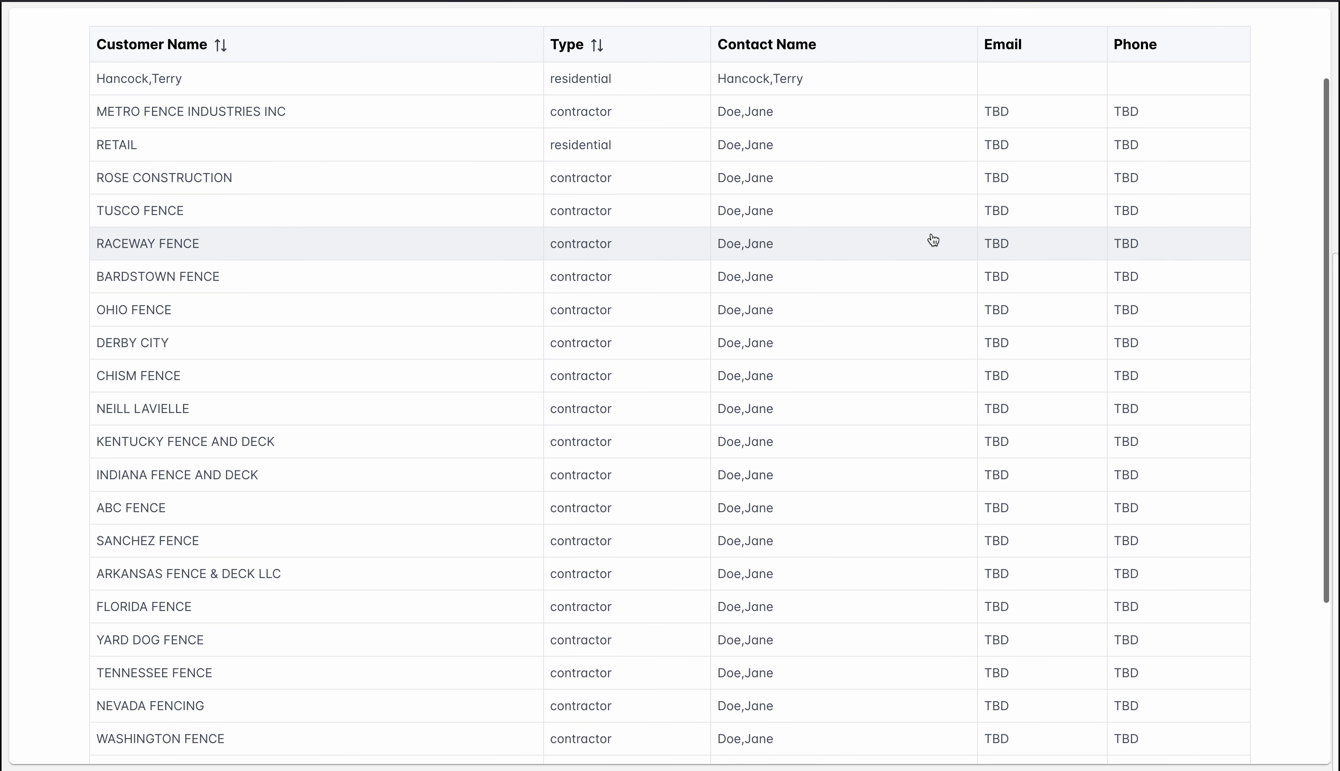
{"action": "scroll", "coordinate": [930, 238], "scroll_direction": "up", "scroll_amount": 2}
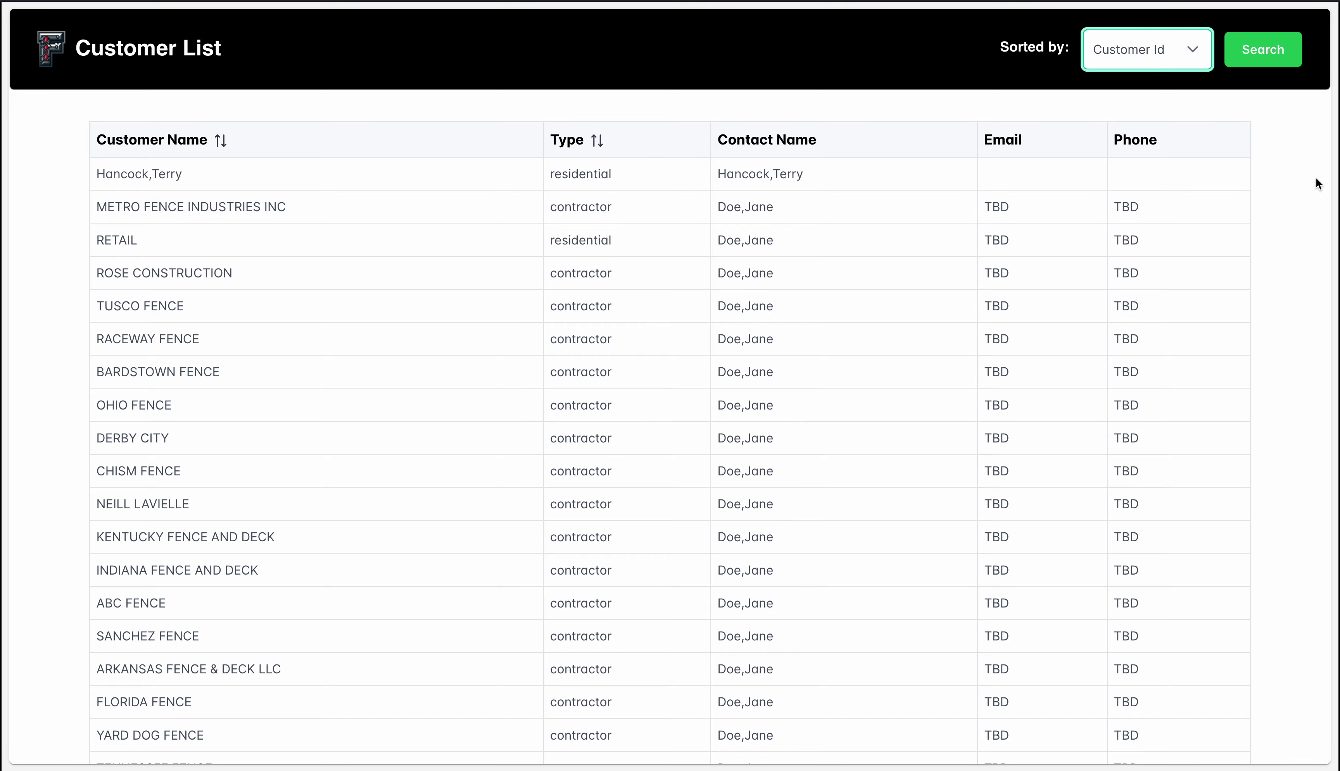
Open the customer search and filter the list to the Wholesale - Contractor customer type.
{"action": "left_click", "coordinate": [1266, 55]}
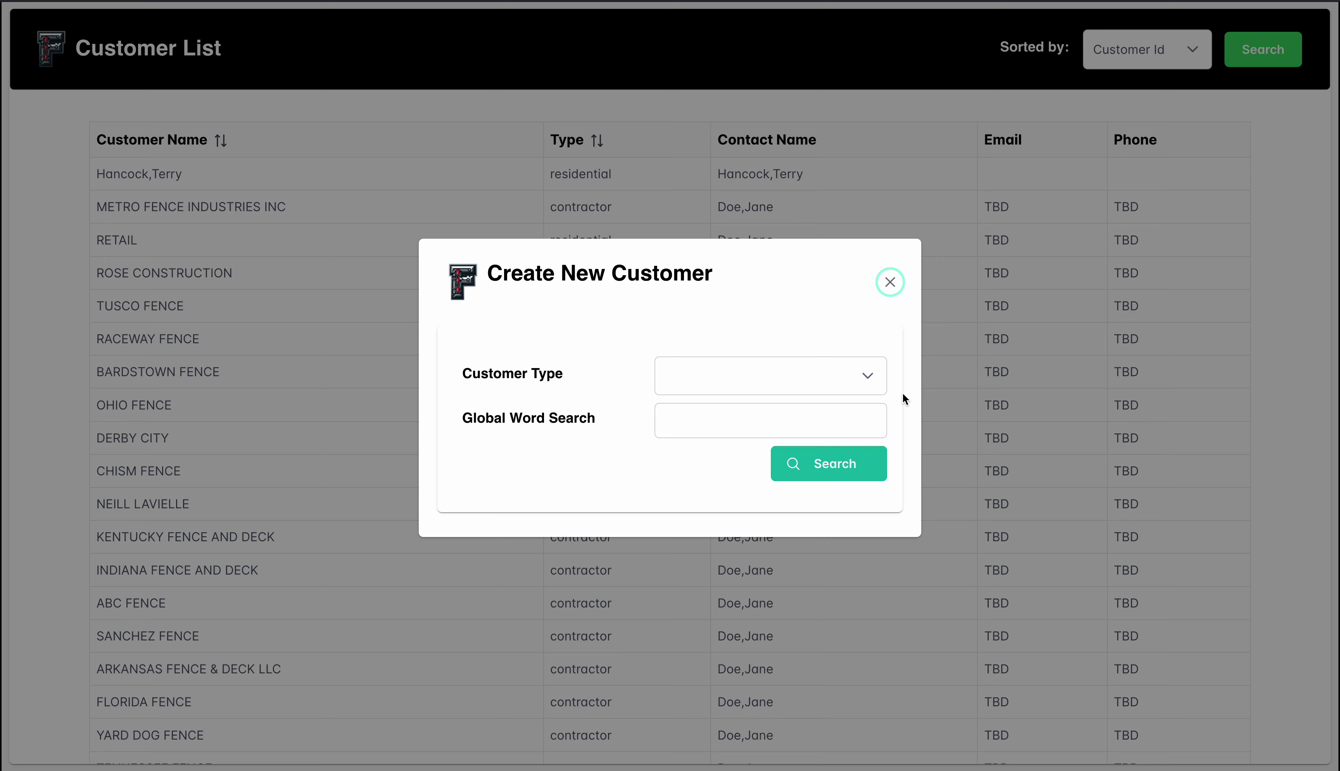
{"action": "left_click", "coordinate": [853, 375]}
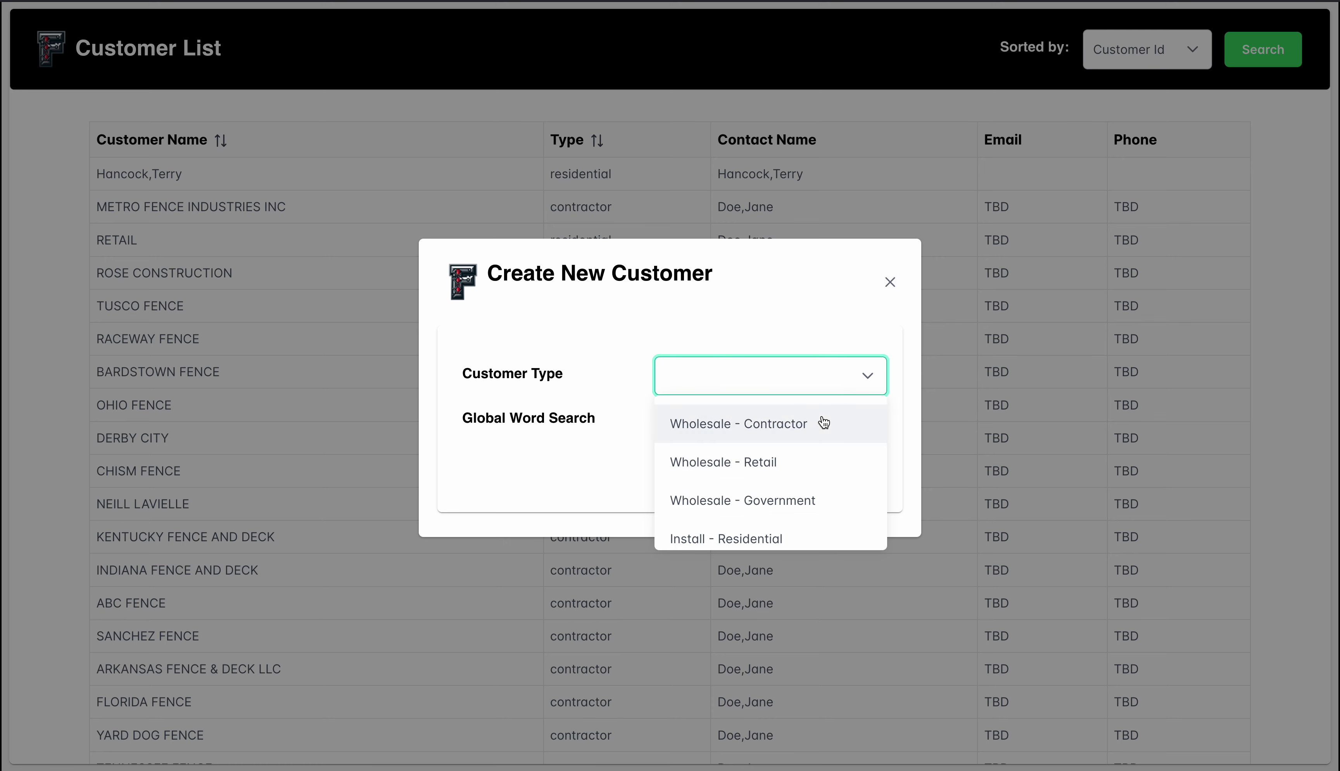
{"action": "scroll", "coordinate": [813, 457], "scroll_direction": "down", "scroll_amount": 3}
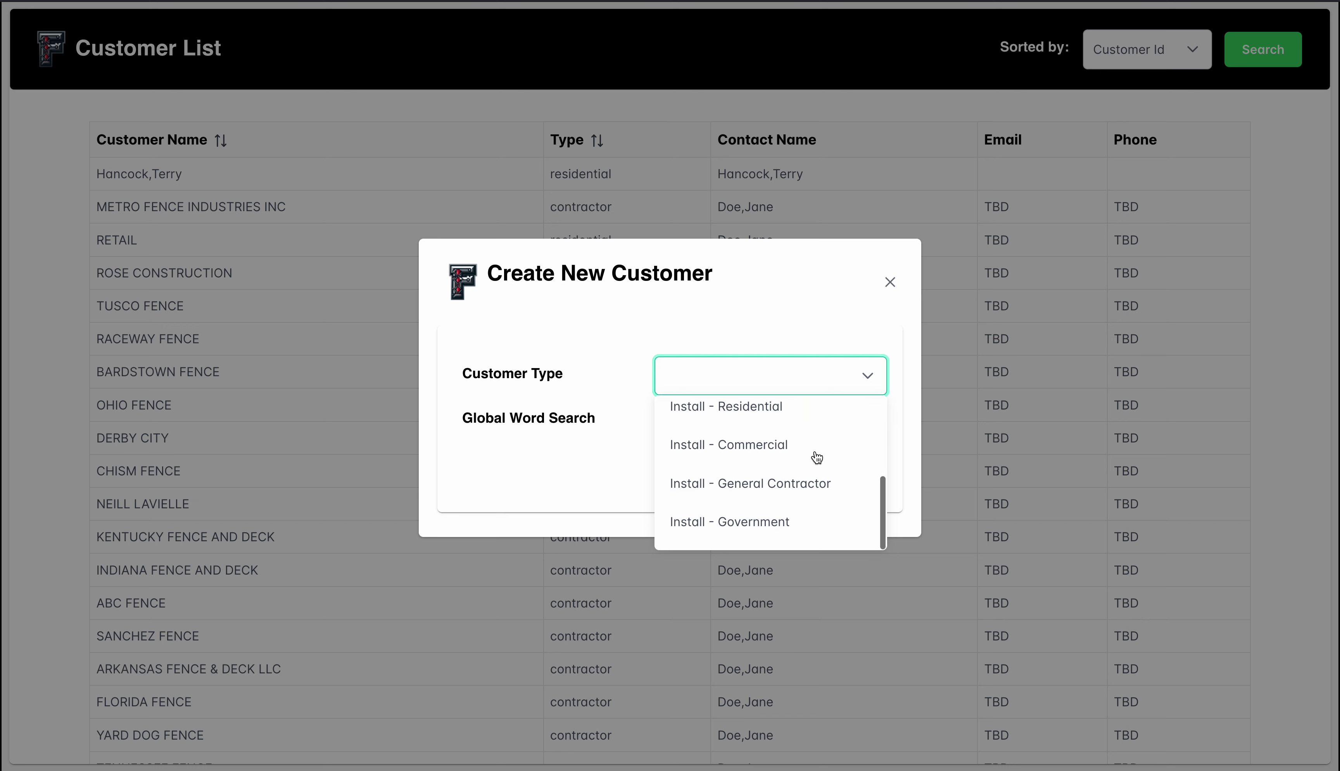
{"action": "scroll", "coordinate": [817, 458], "scroll_direction": "up", "scroll_amount": 1}
{"action": "scroll", "coordinate": [817, 457], "scroll_direction": "up", "scroll_amount": 2}
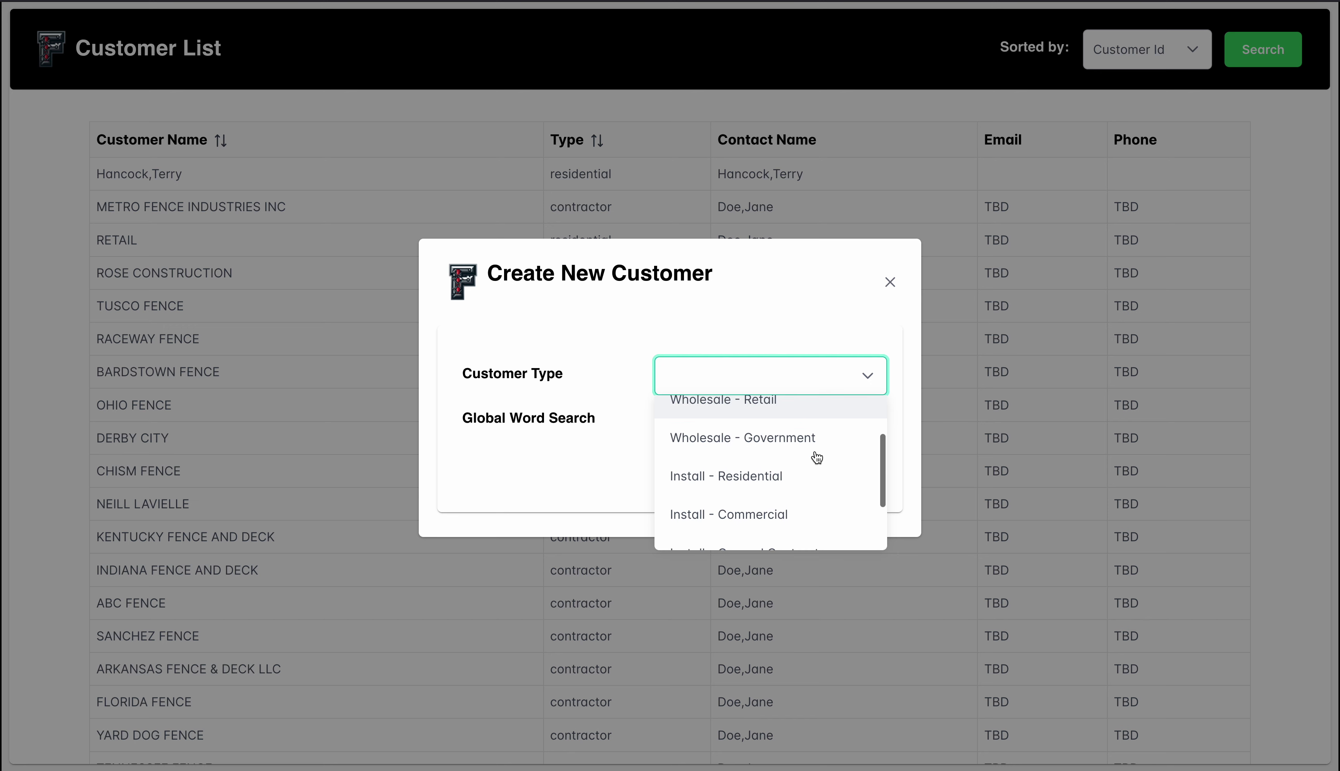
{"action": "scroll", "coordinate": [817, 457], "scroll_direction": "up", "scroll_amount": 2}
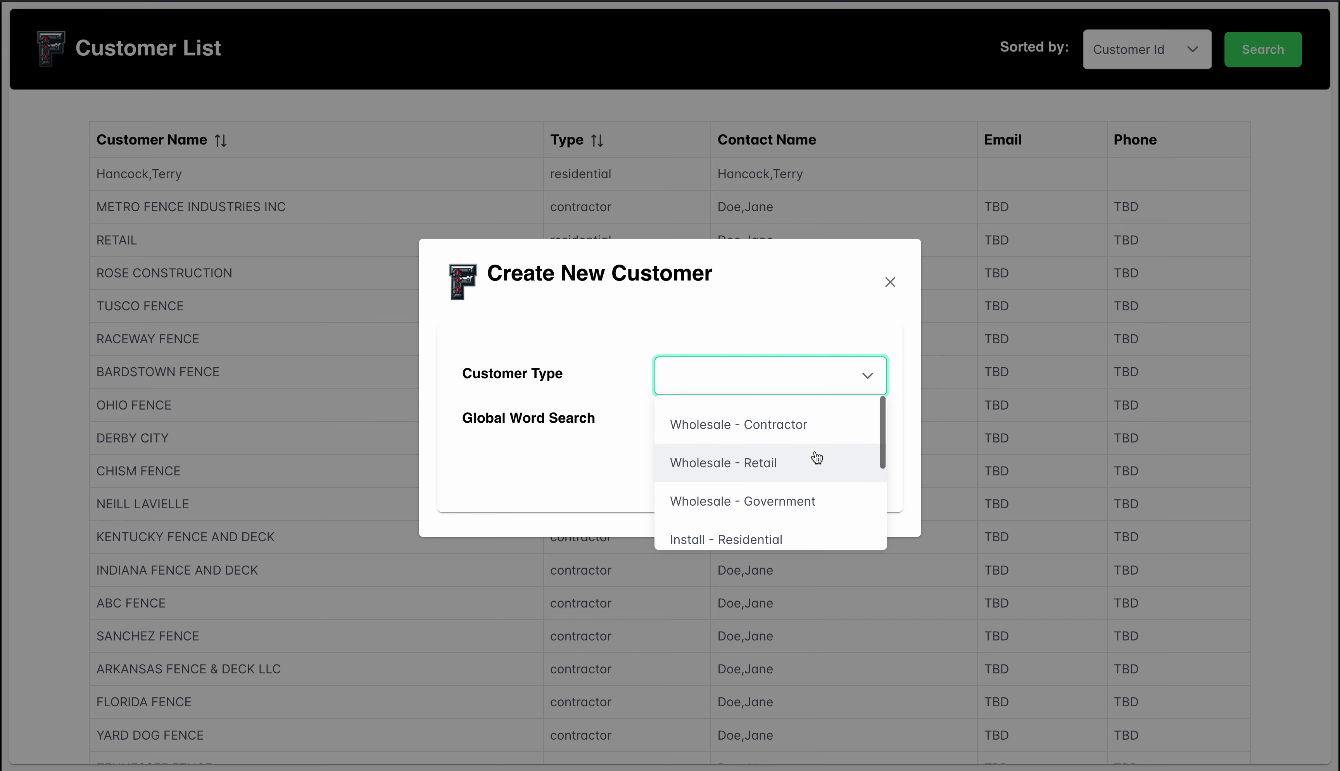
{"action": "left_click", "coordinate": [801, 434]}
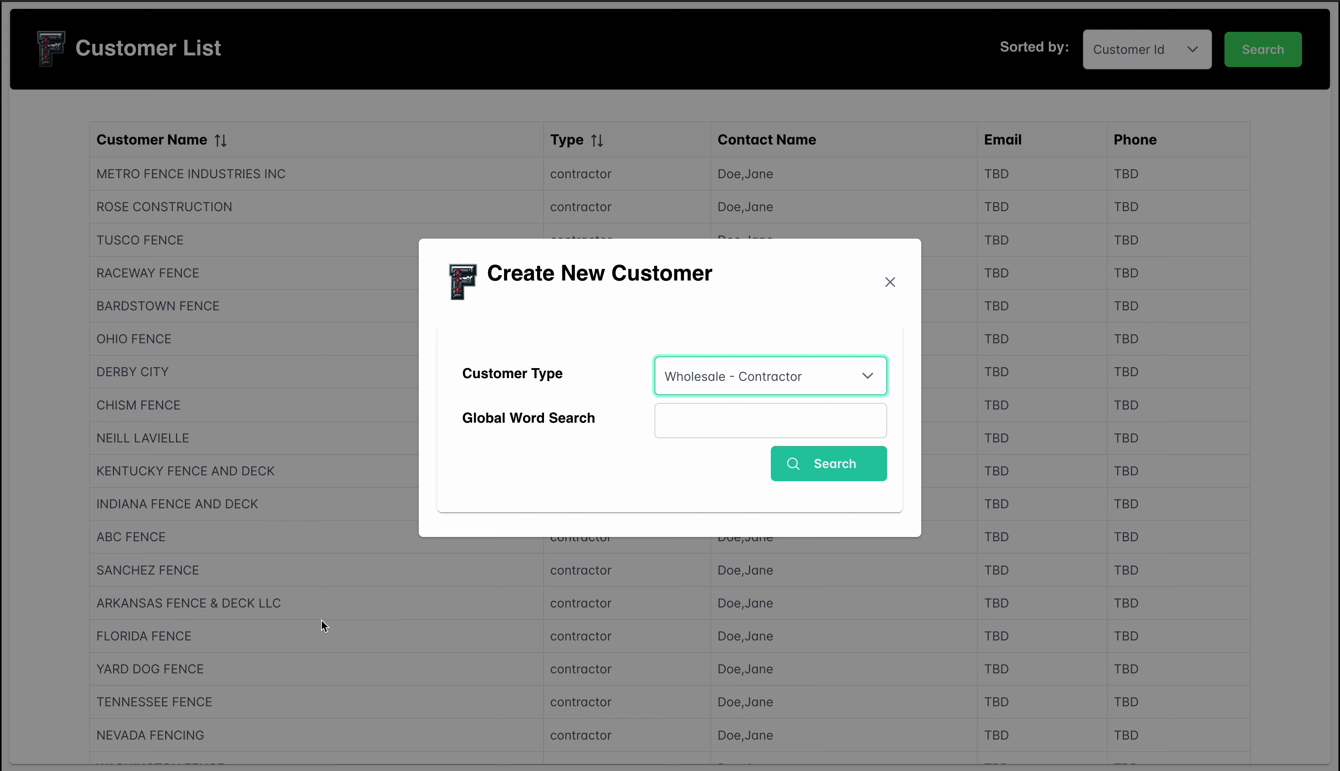
Search the wholesale contractors for the global word "Florida".
{"action": "left_click", "coordinate": [717, 435]}
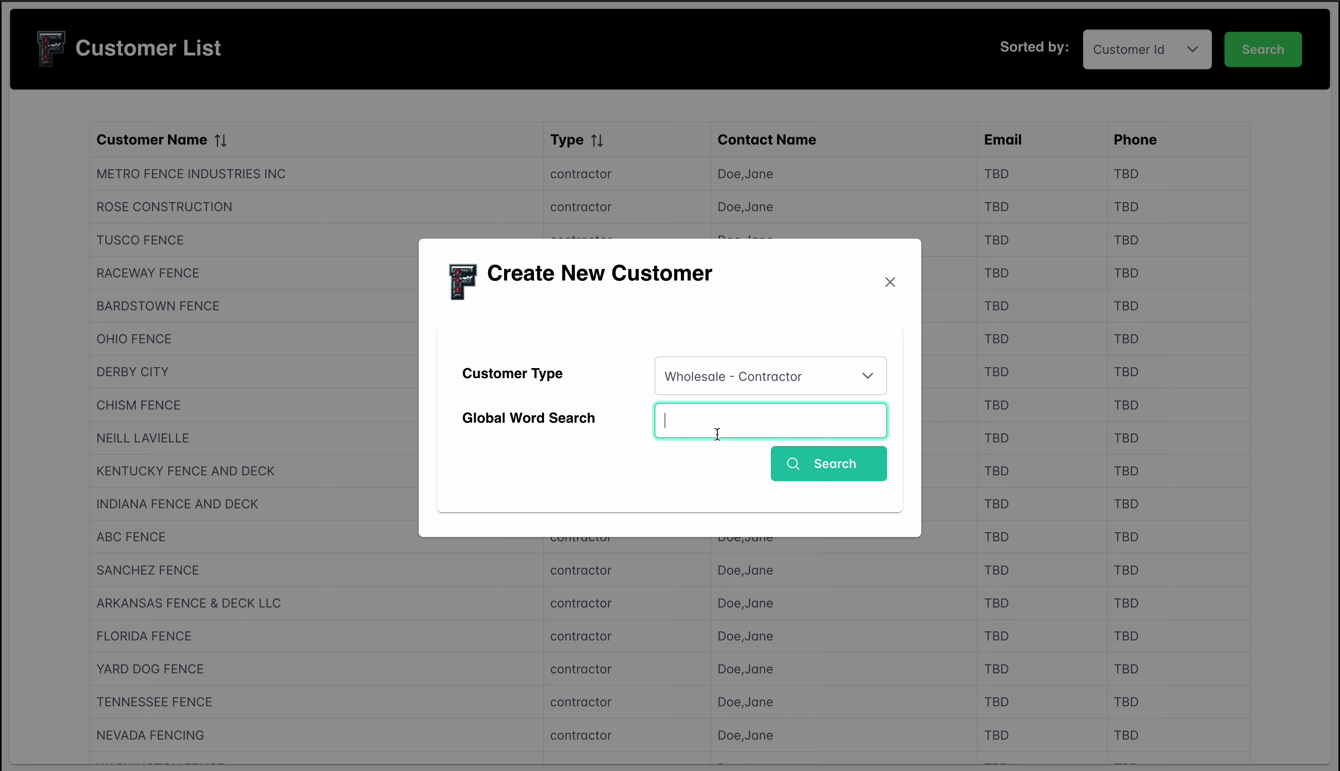
{"action": "type", "text": "Flori"}
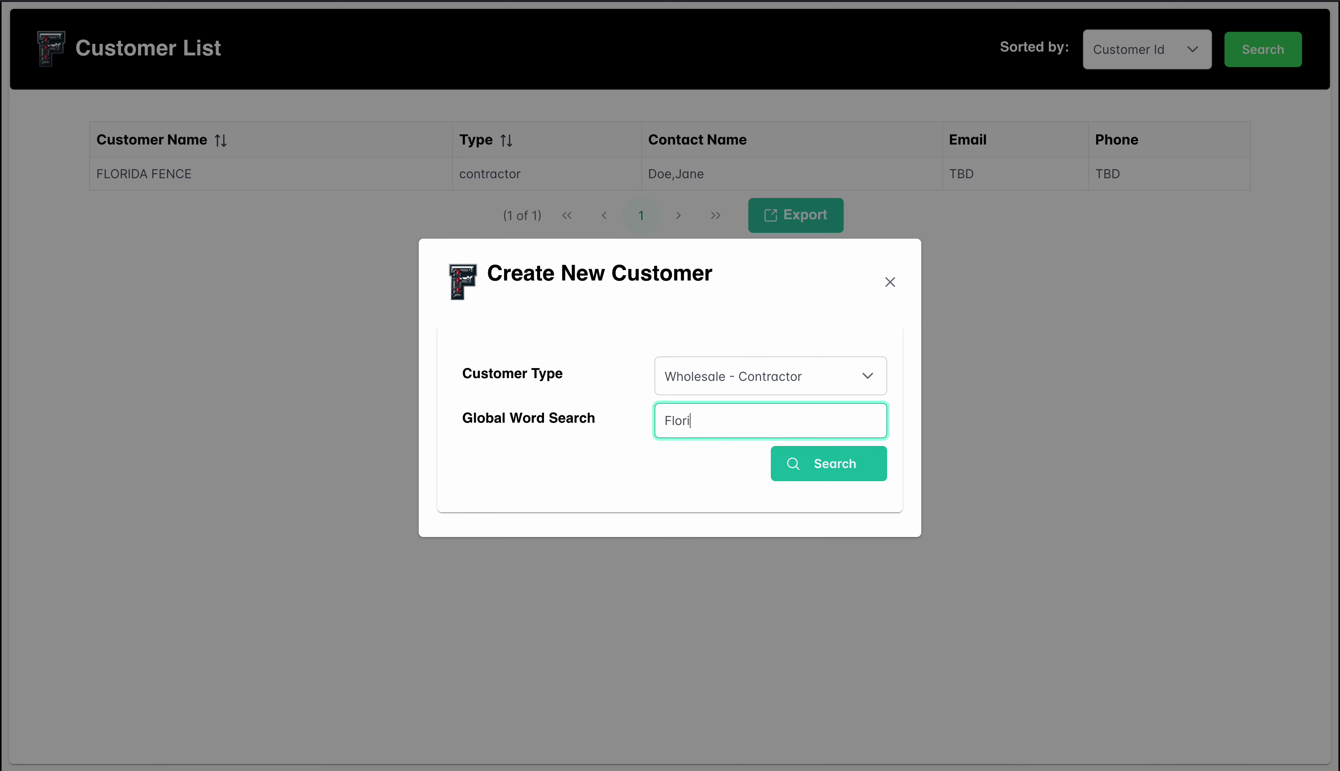
{"action": "type", "text": "da"}
{"action": "left_click", "coordinate": [883, 474]}
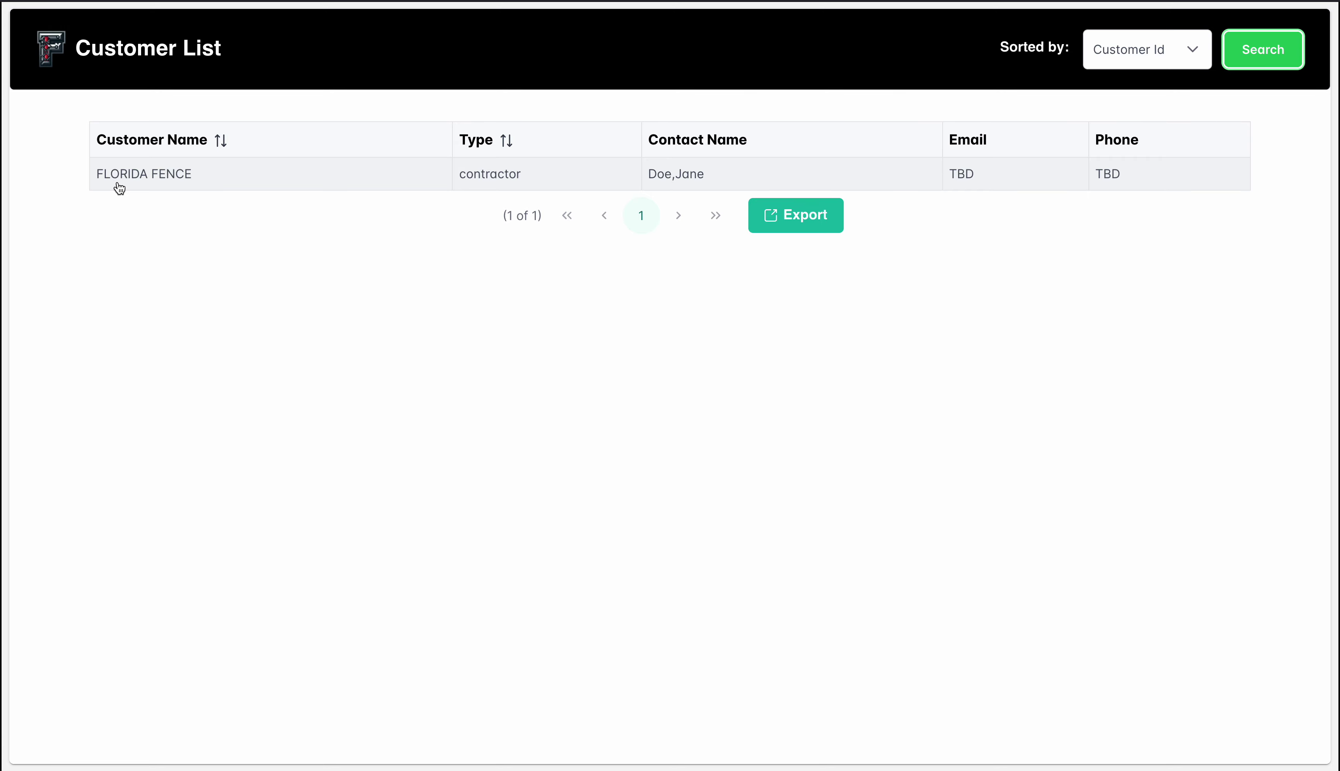
Open the FLORIDA FENCE customer record and review all of its details.
{"action": "left_click", "coordinate": [695, 178]}
{"action": "scroll", "coordinate": [694, 426], "scroll_direction": "down", "scroll_amount": 3}
{"action": "scroll", "coordinate": [695, 433], "scroll_direction": "down", "scroll_amount": 3}
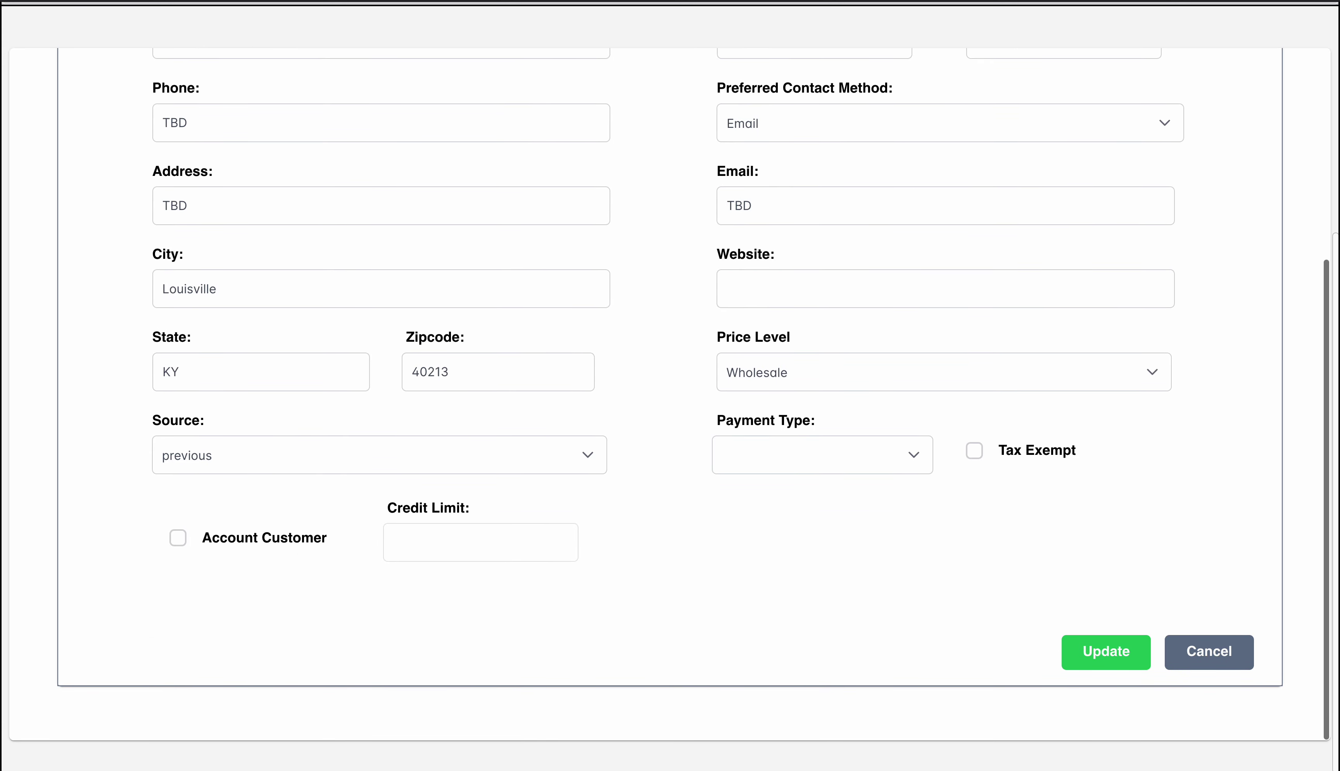
{"action": "scroll", "coordinate": [664, 511], "scroll_direction": "up", "scroll_amount": 6}
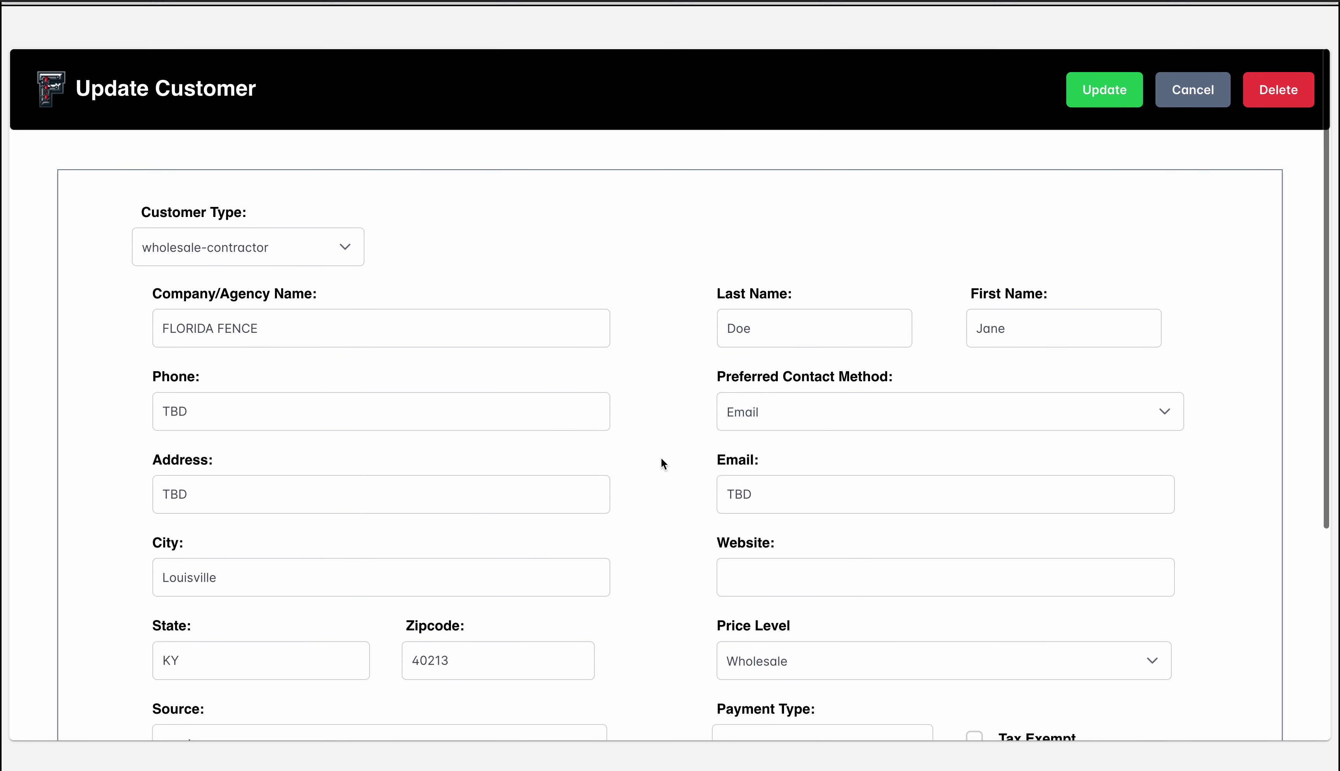
Leave the FLORIDA FENCE record without saving and search the customer list for the Wholesale - Contractor type.
{"action": "scroll", "coordinate": [649, 462], "scroll_direction": "down", "scroll_amount": 5}
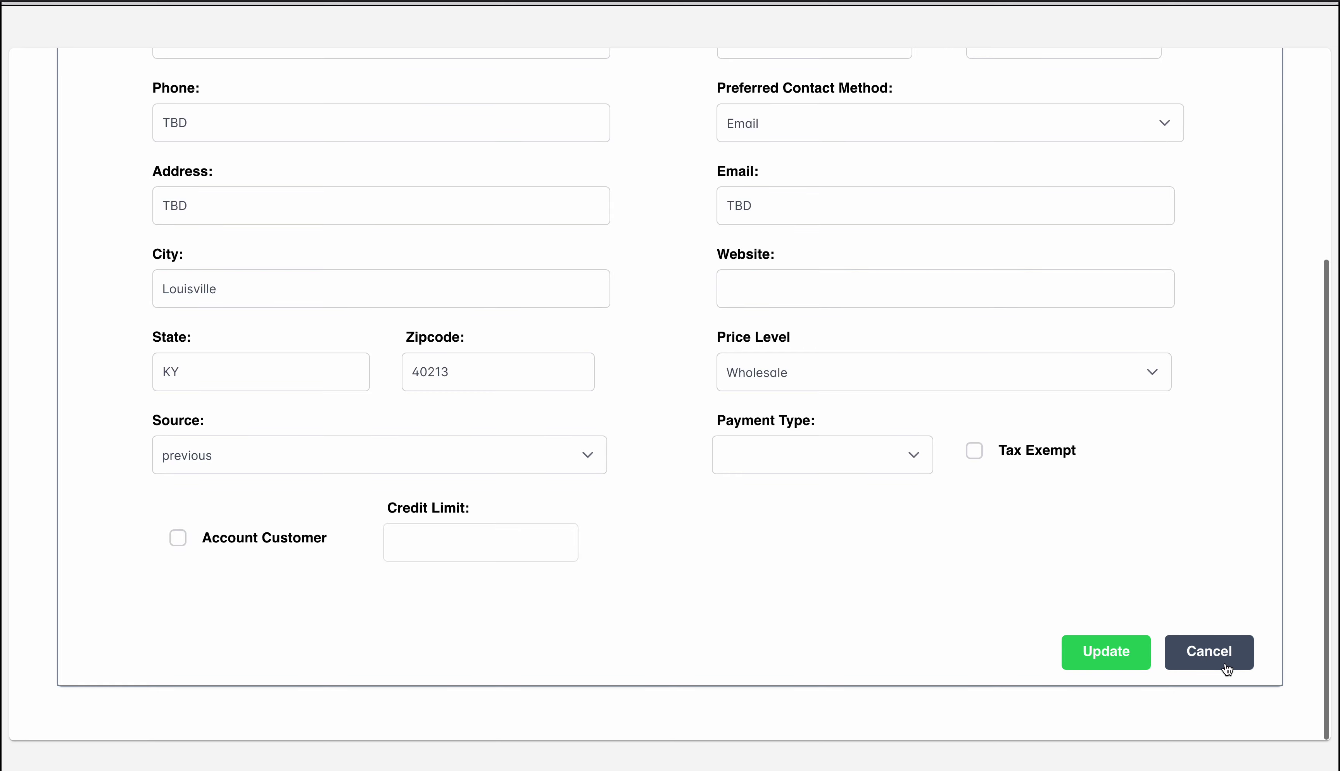
{"action": "left_click", "coordinate": [1224, 661]}
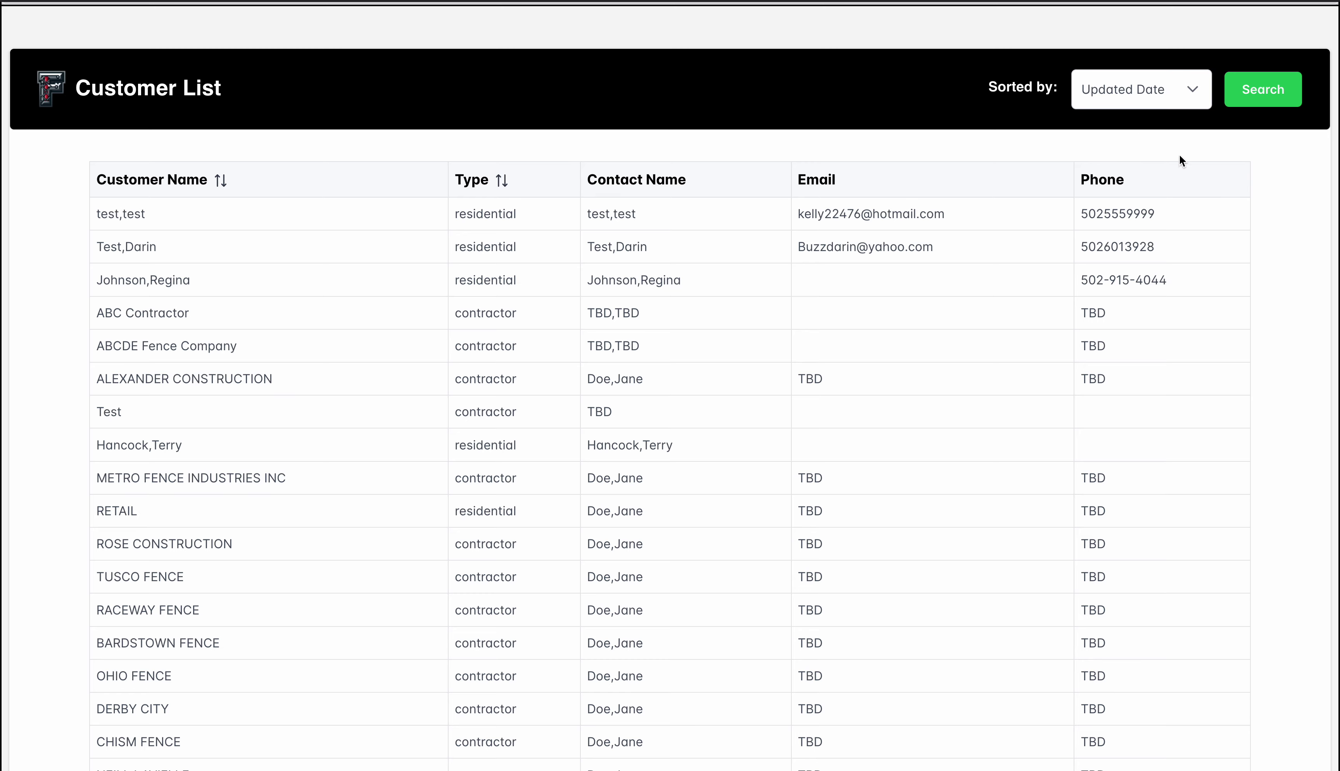
{"action": "left_click", "coordinate": [1271, 92]}
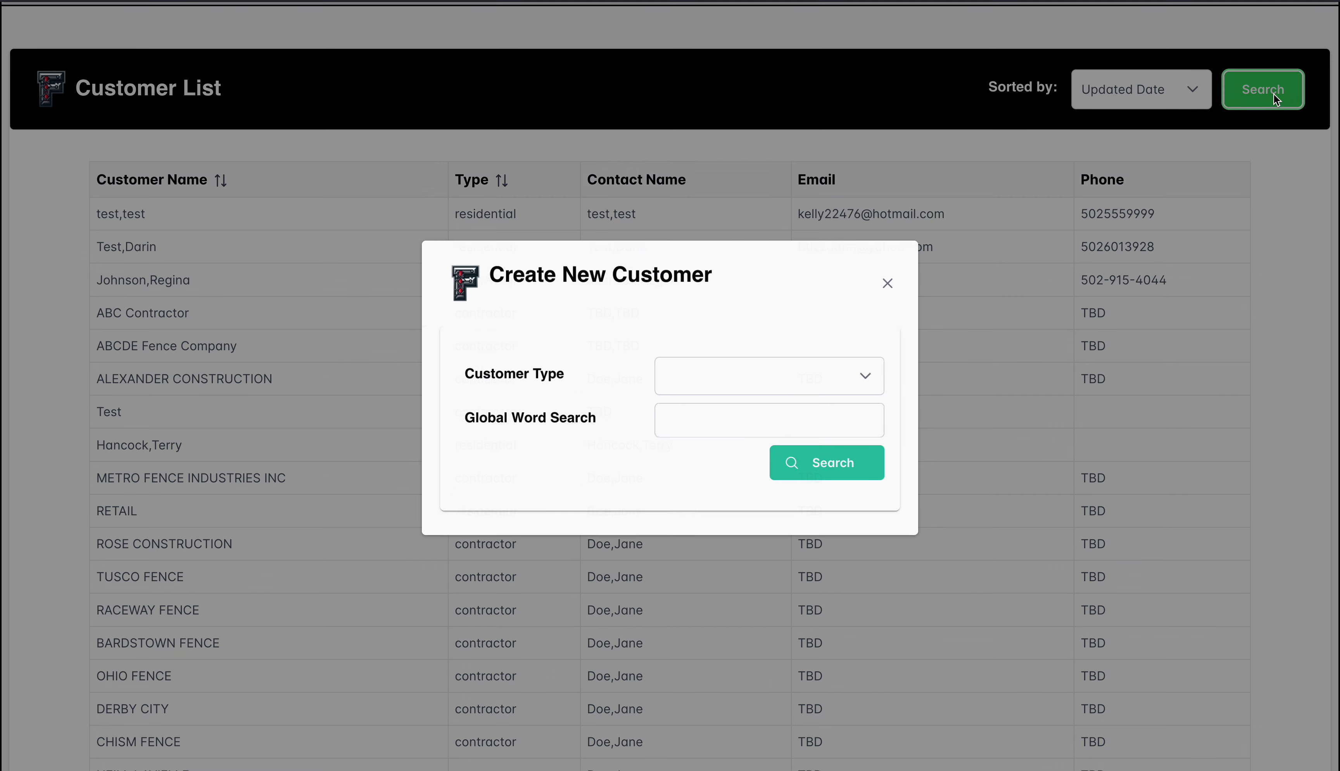
{"action": "left_click", "coordinate": [764, 374]}
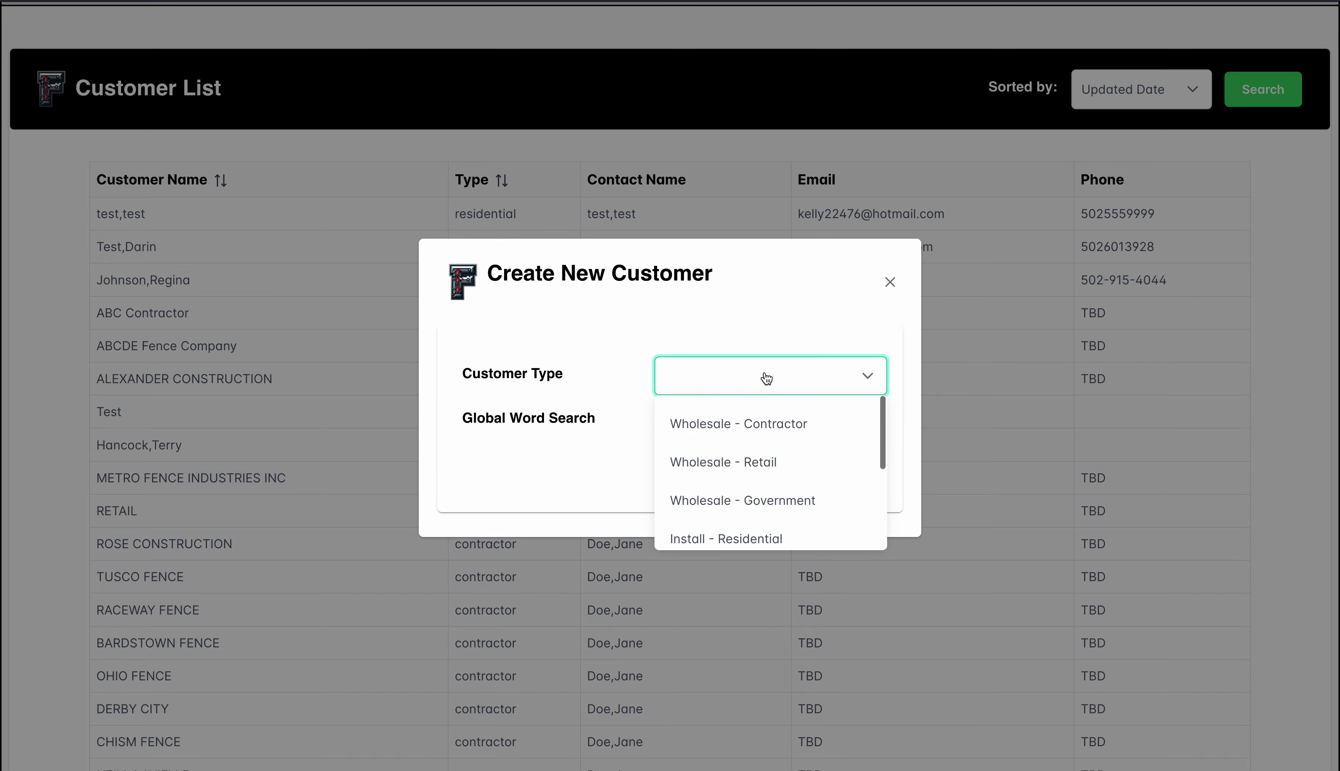
{"action": "left_click", "coordinate": [770, 424]}
{"action": "left_click", "coordinate": [828, 465]}
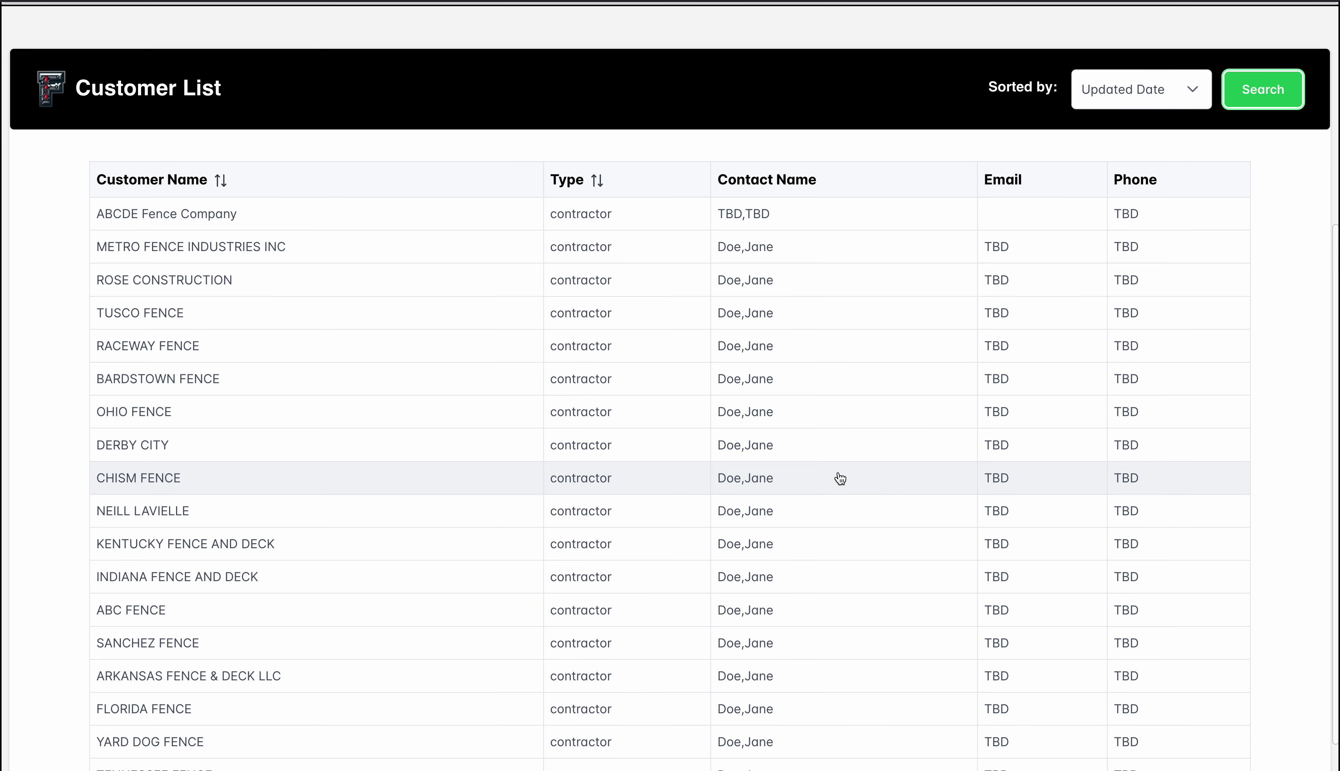
Sort the filtered wholesale contractors by Sales Volume and finally by Customer Id.
{"action": "left_click", "coordinate": [1188, 96]}
{"action": "left_click", "coordinate": [1157, 175]}
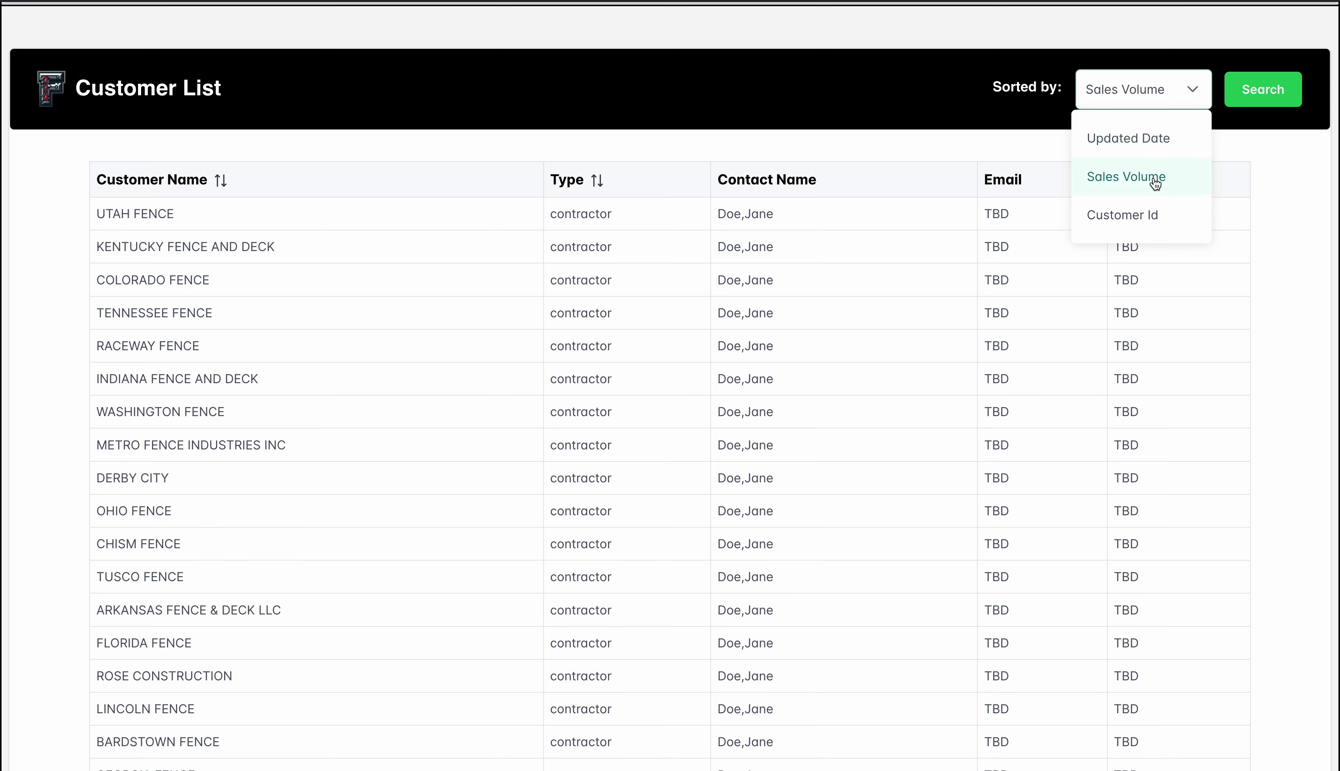
{"action": "left_click", "coordinate": [1166, 86]}
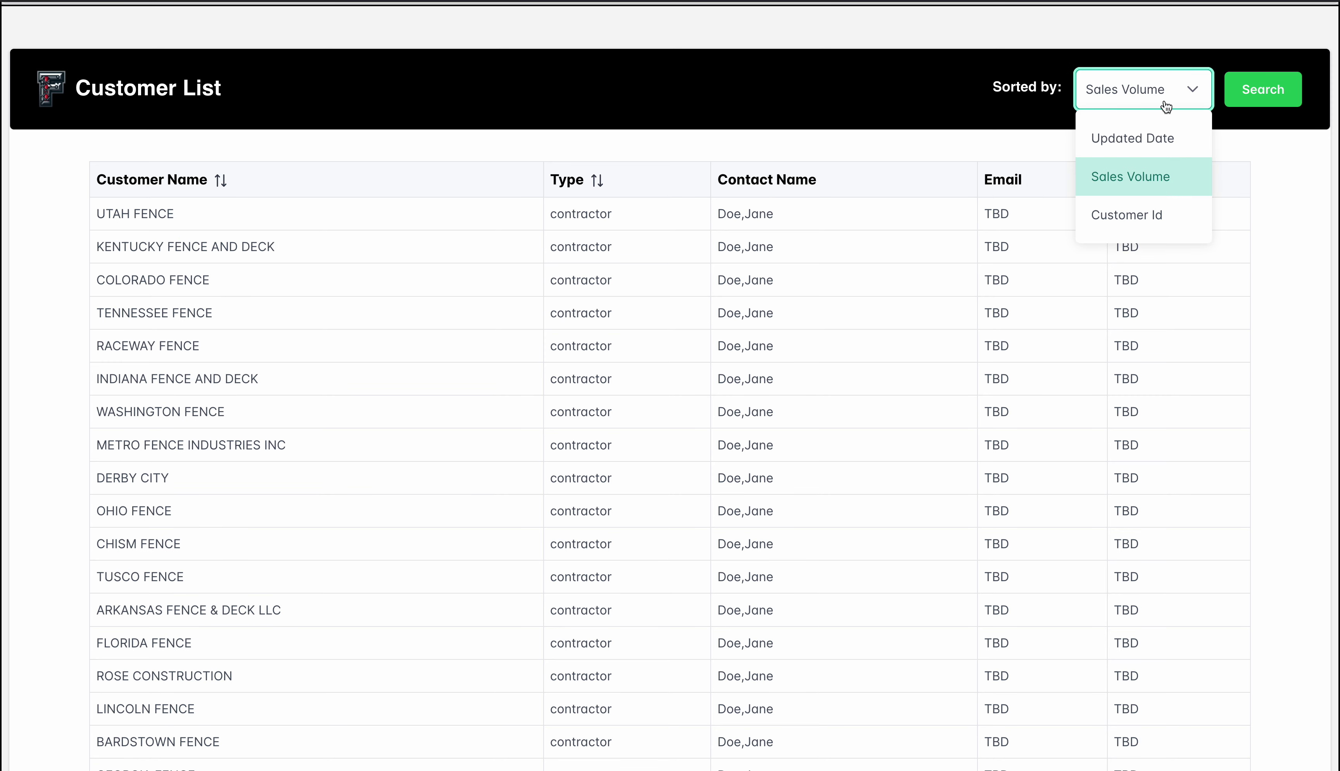
{"action": "left_click", "coordinate": [1156, 213]}
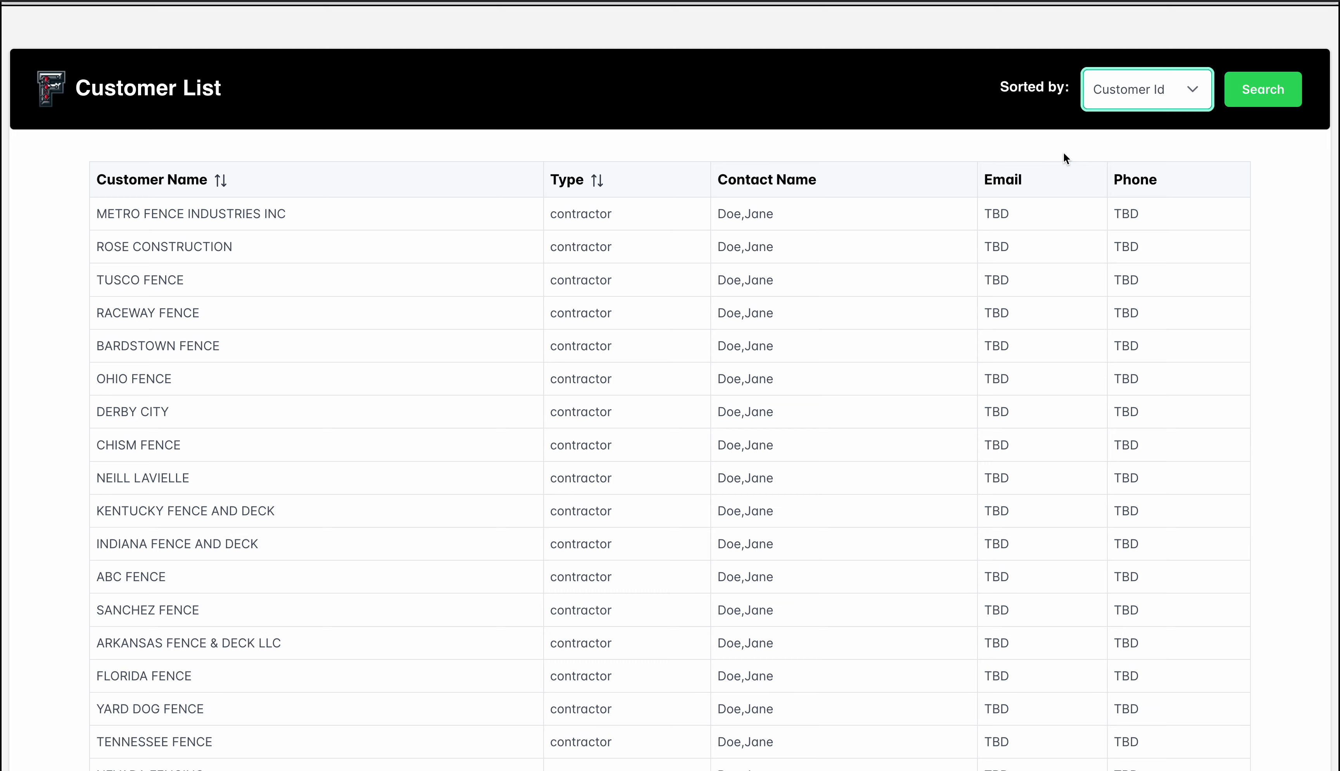
Open the TUSCO FENCE customer record and review its details and the Price Level options, keeping the existing selection.
{"action": "left_click", "coordinate": [887, 270]}
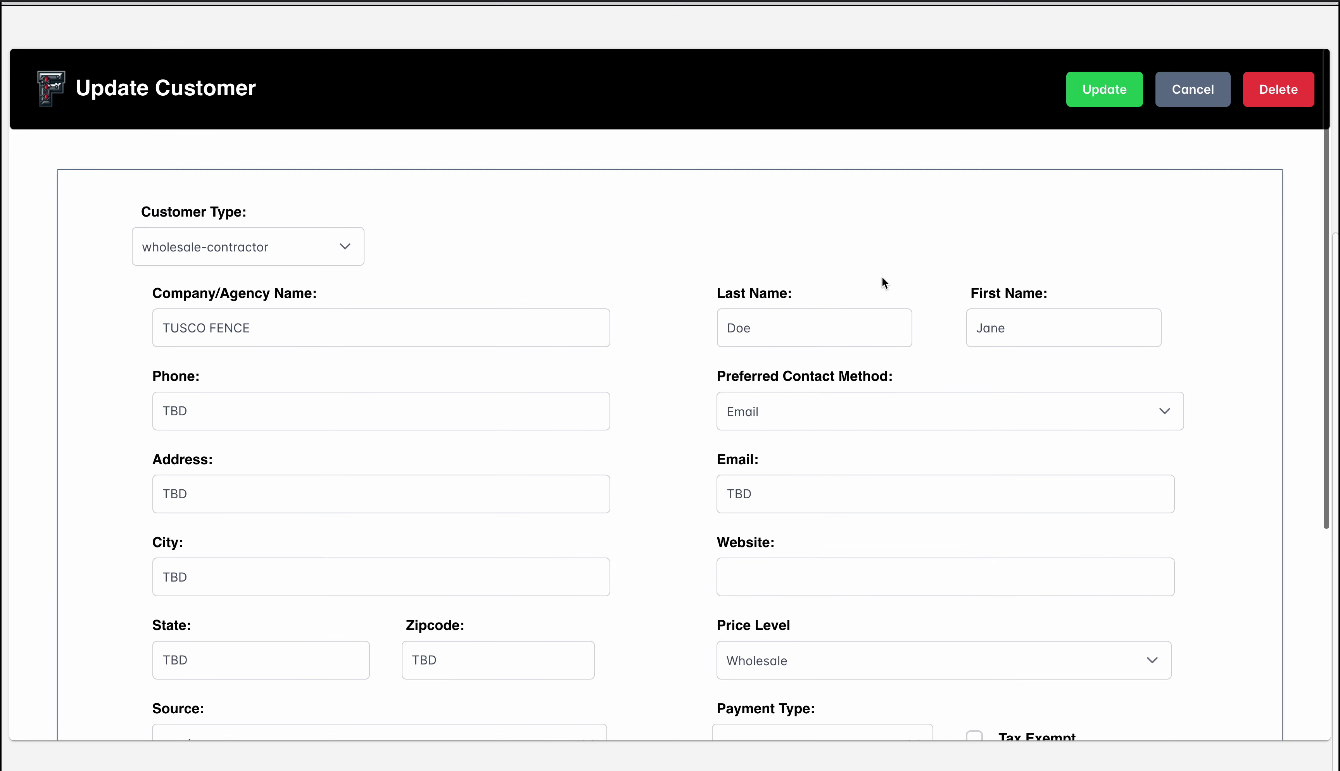
{"action": "scroll", "coordinate": [608, 275], "scroll_direction": "down", "scroll_amount": 2}
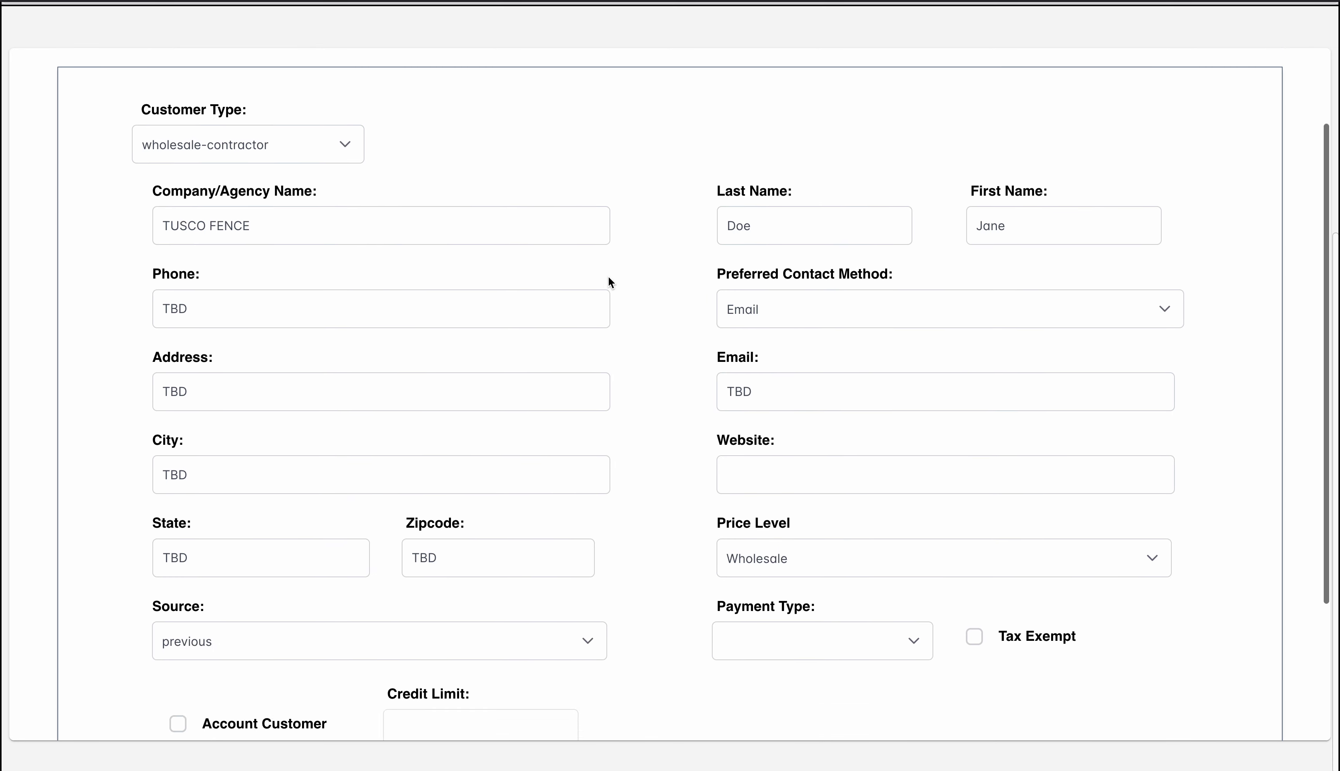
{"action": "scroll", "coordinate": [609, 282], "scroll_direction": "down", "scroll_amount": 2}
{"action": "left_click", "coordinate": [927, 463]}
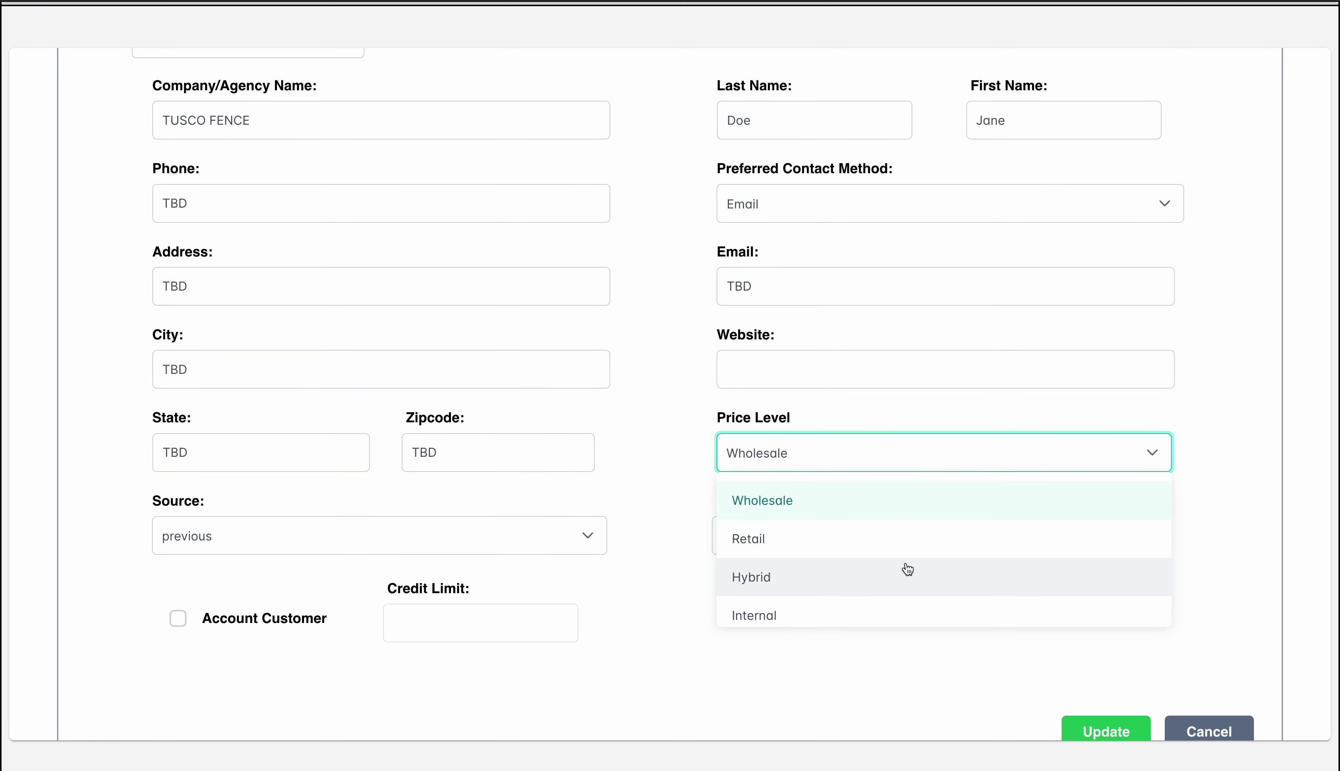
{"action": "scroll", "coordinate": [907, 570], "scroll_direction": "down", "scroll_amount": 1}
{"action": "scroll", "coordinate": [908, 569], "scroll_direction": "up", "scroll_amount": 1}
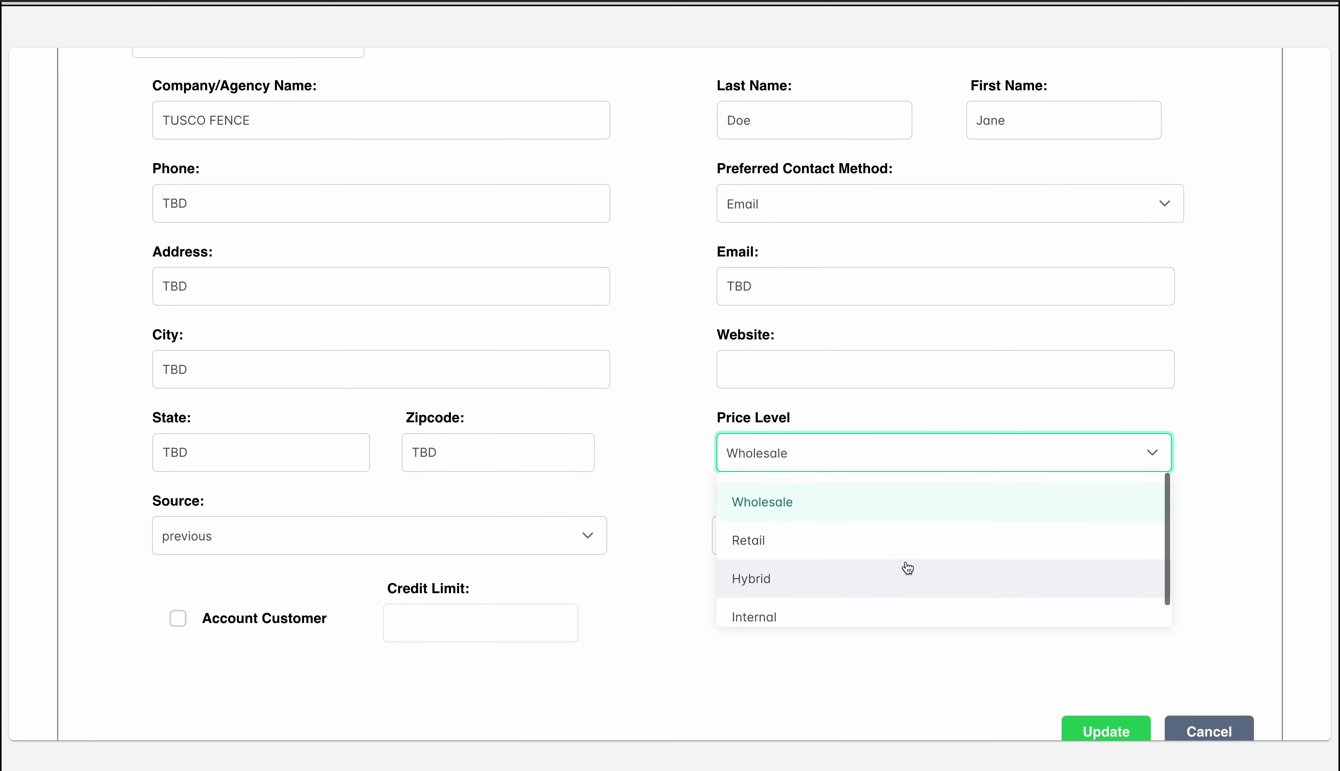
{"action": "left_click", "coordinate": [673, 522]}
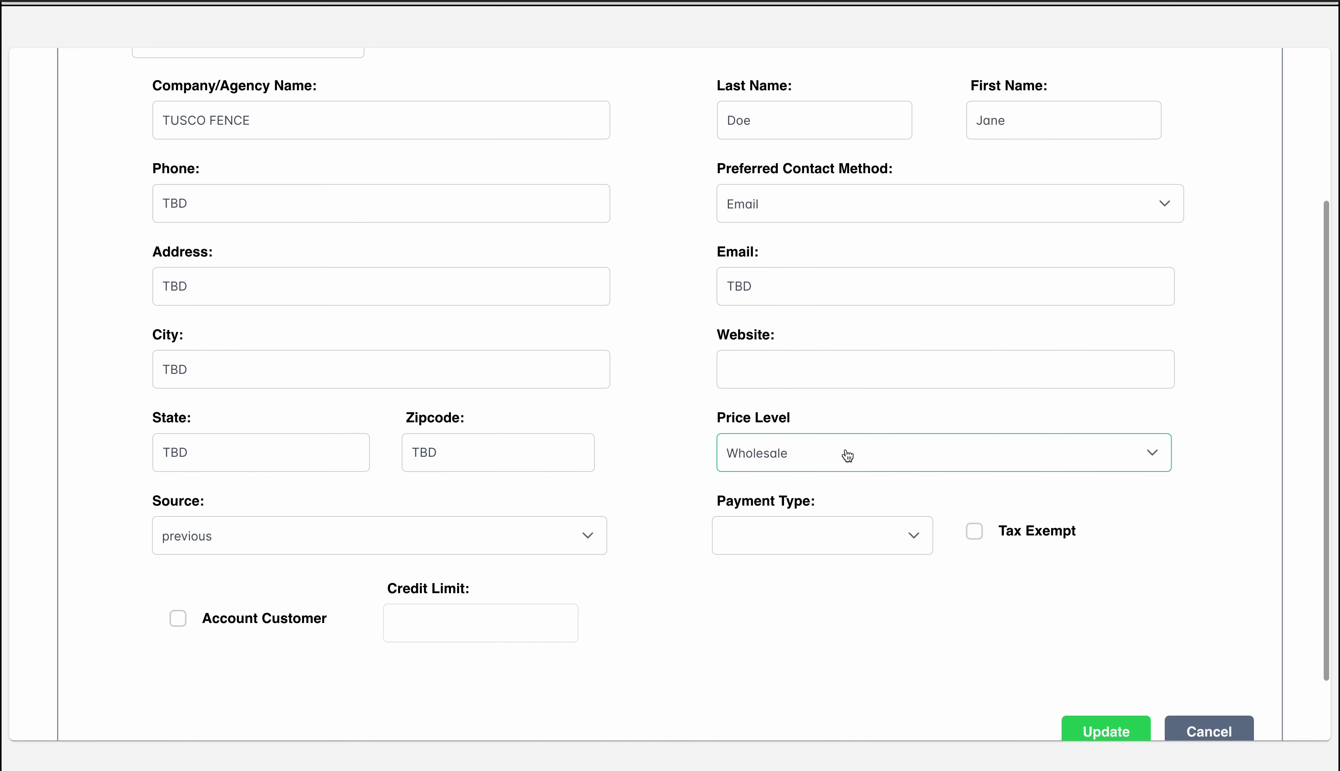
{"action": "scroll", "coordinate": [847, 455], "scroll_direction": "up", "scroll_amount": 3}
{"action": "scroll", "coordinate": [844, 447], "scroll_direction": "up", "scroll_amount": 3}
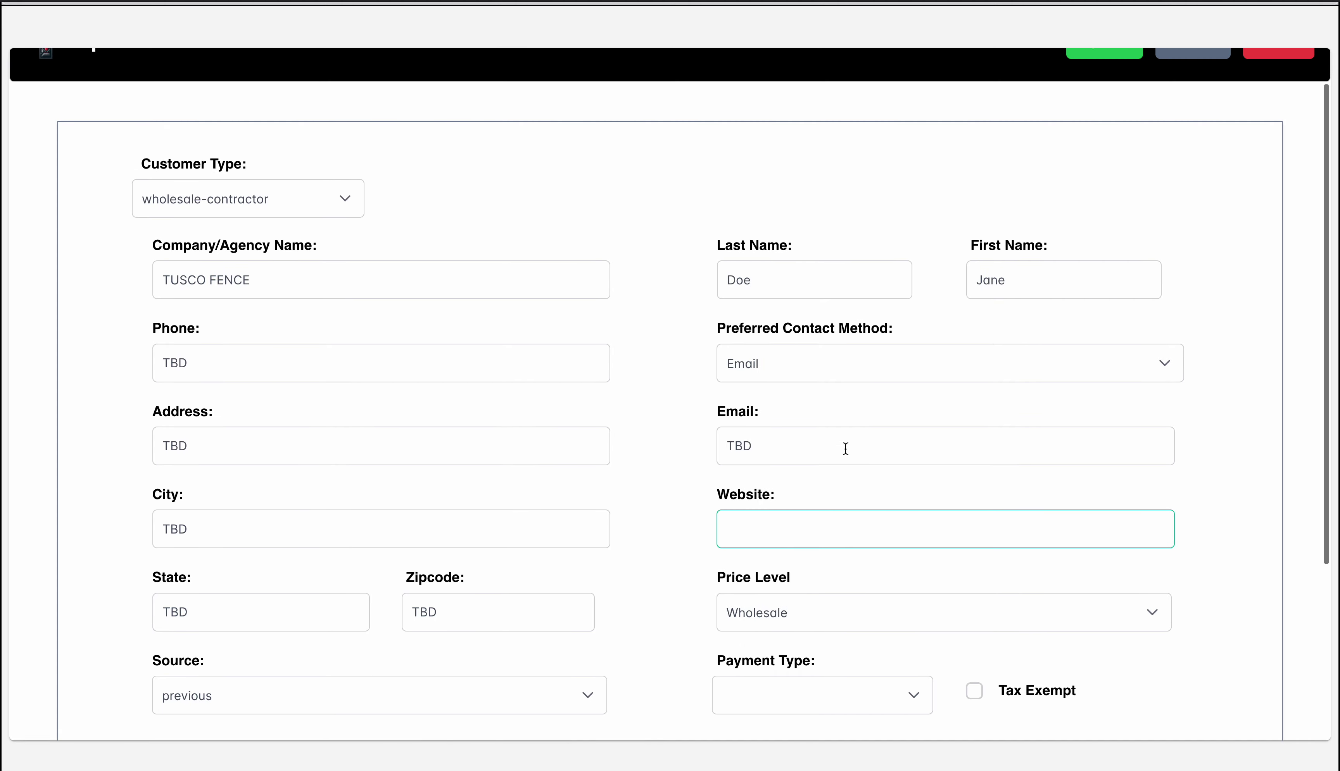
{"action": "left_click", "coordinate": [846, 450]}
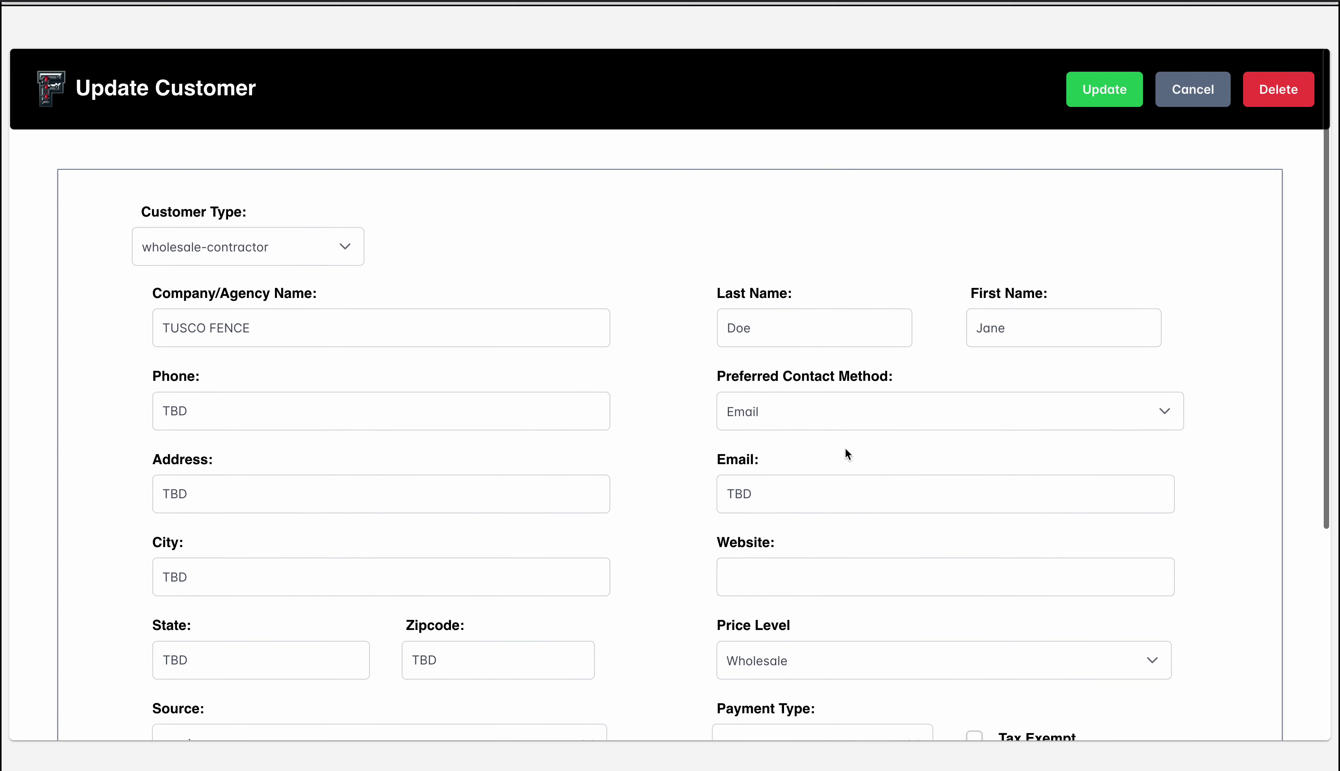